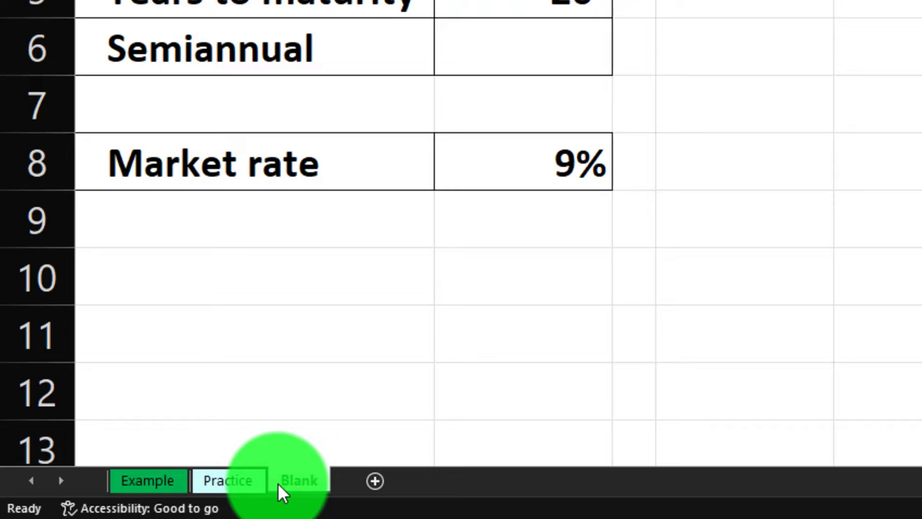
Step: View the finished Price of Bonds table on the Example sheet and select the number-of-bonds cell B2
click(147, 480)
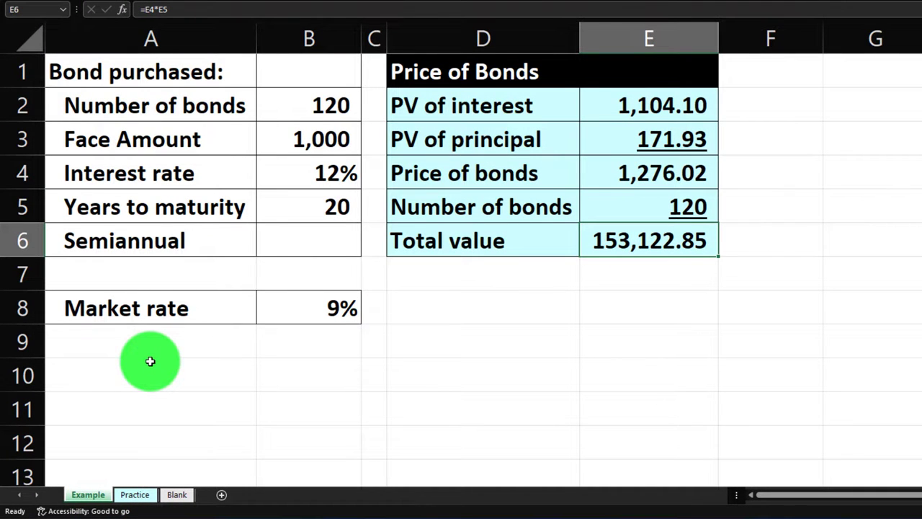
click(301, 110)
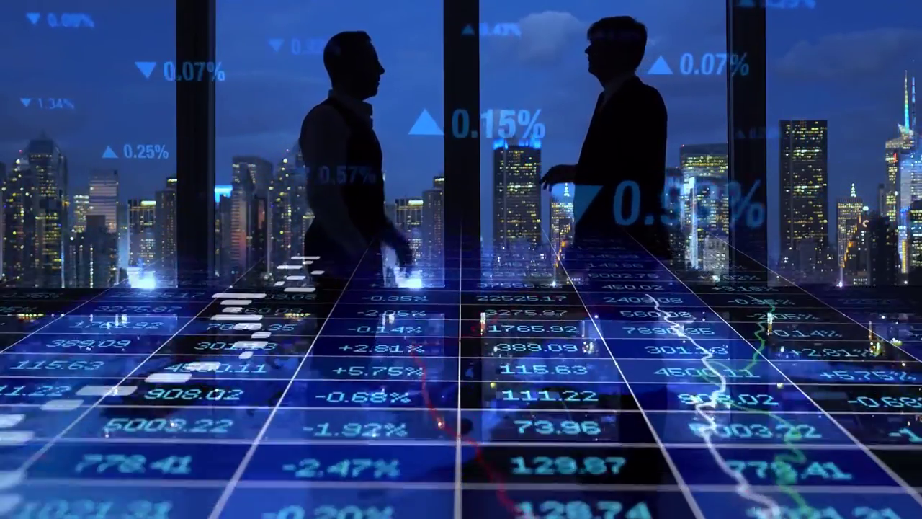
Step: Switch to the Practice sheet and select D4 in its empty price table
click(137, 496)
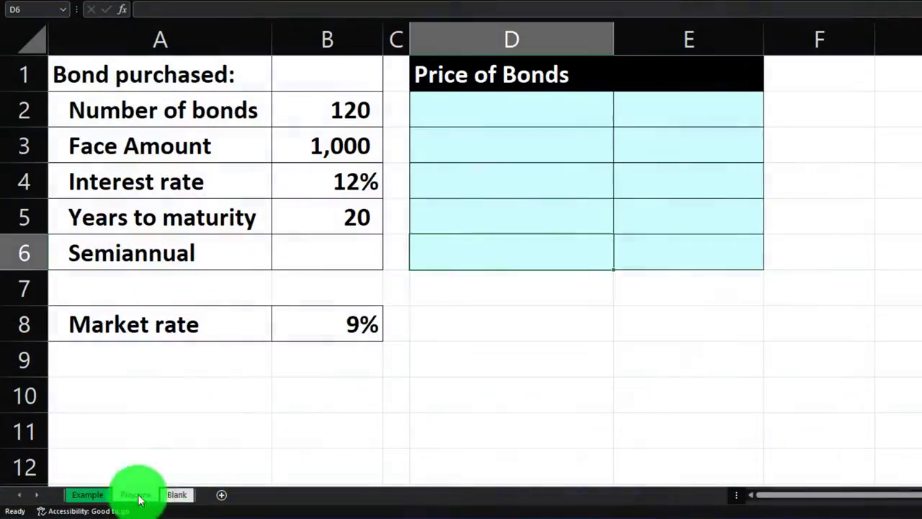
click(604, 196)
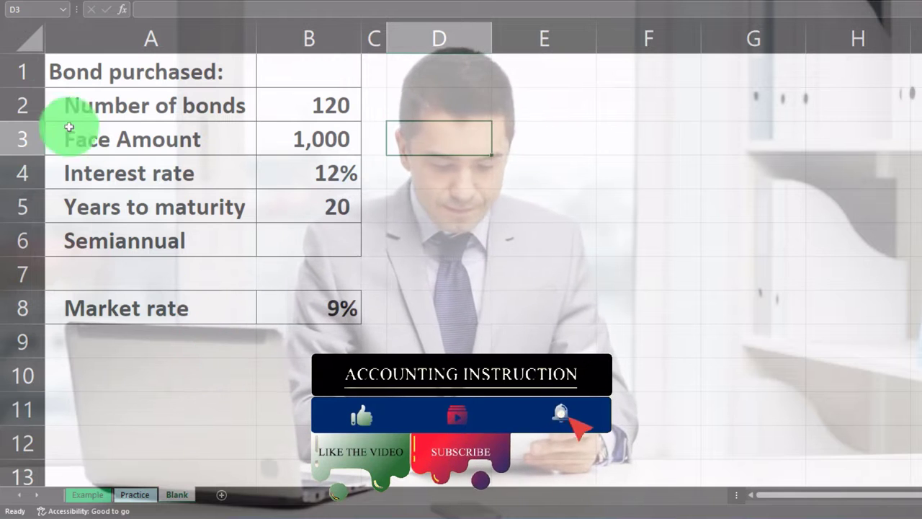
click(31, 44)
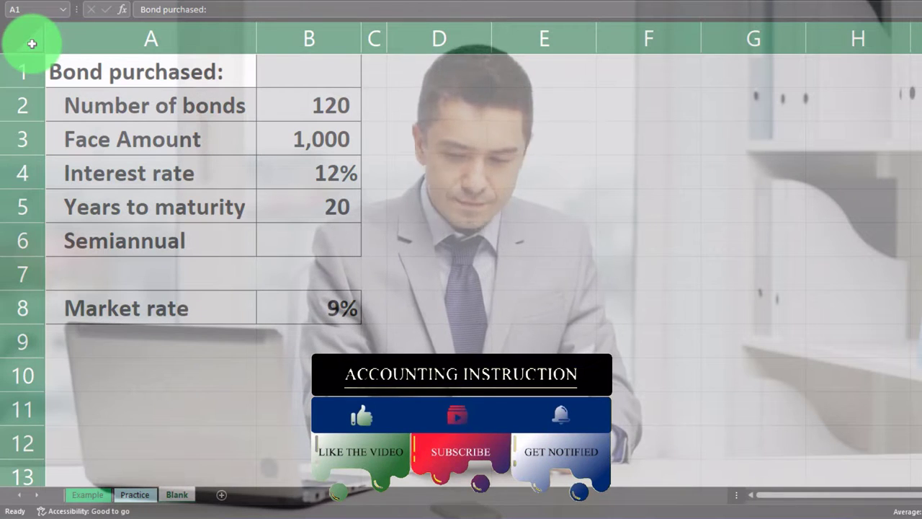
right_click(531, 164)
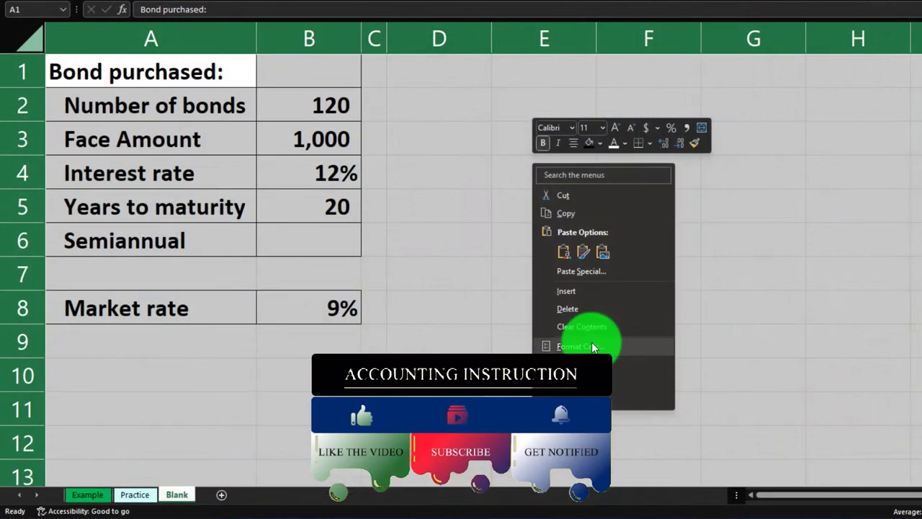
click(591, 345)
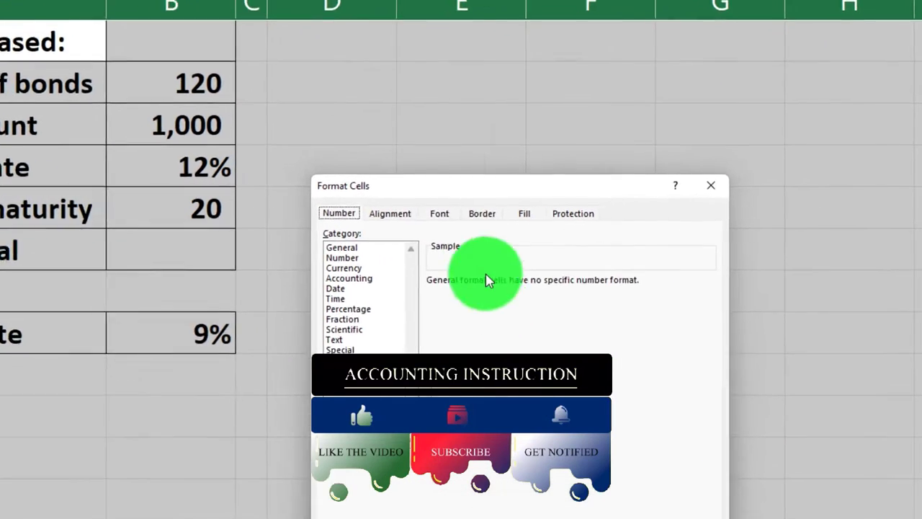
click(359, 268)
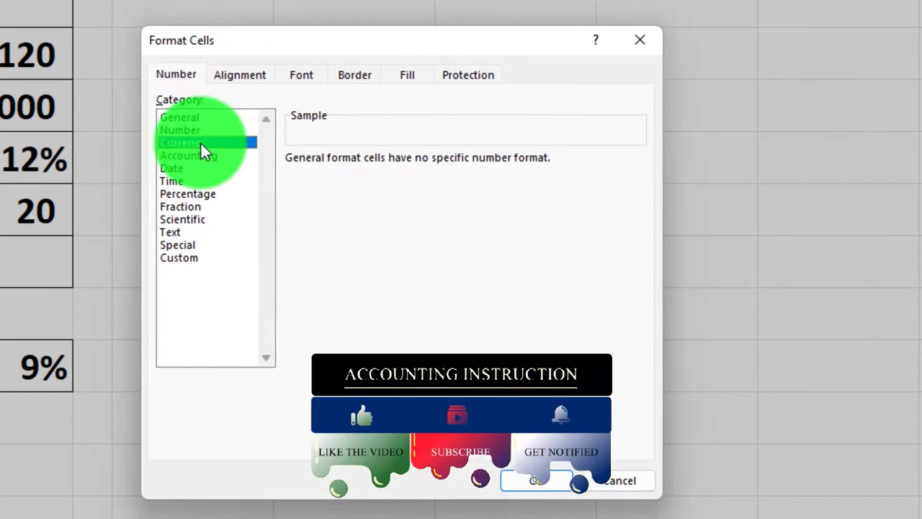
click(323, 260)
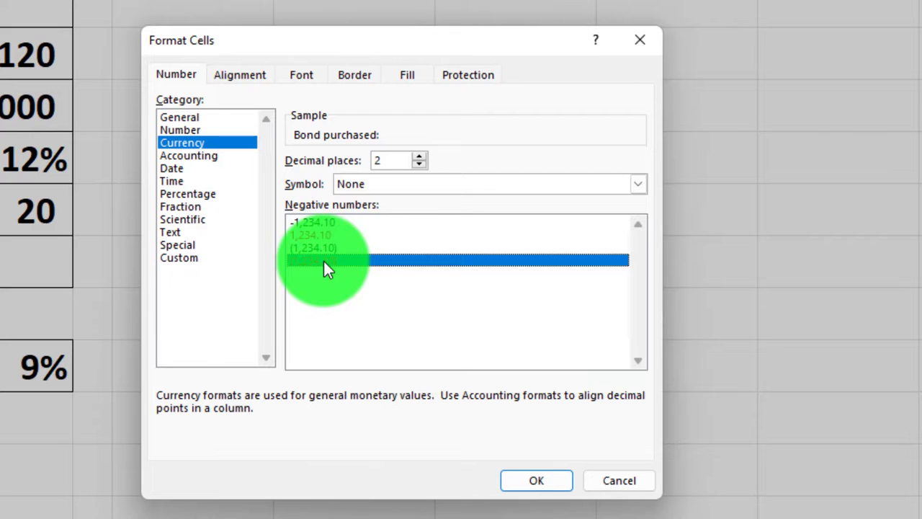
click(443, 183)
click(436, 200)
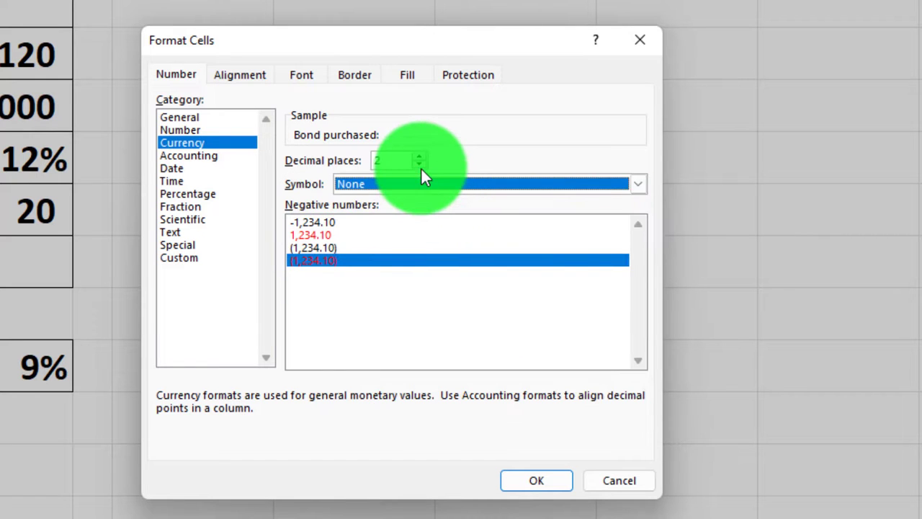
double_click(420, 167)
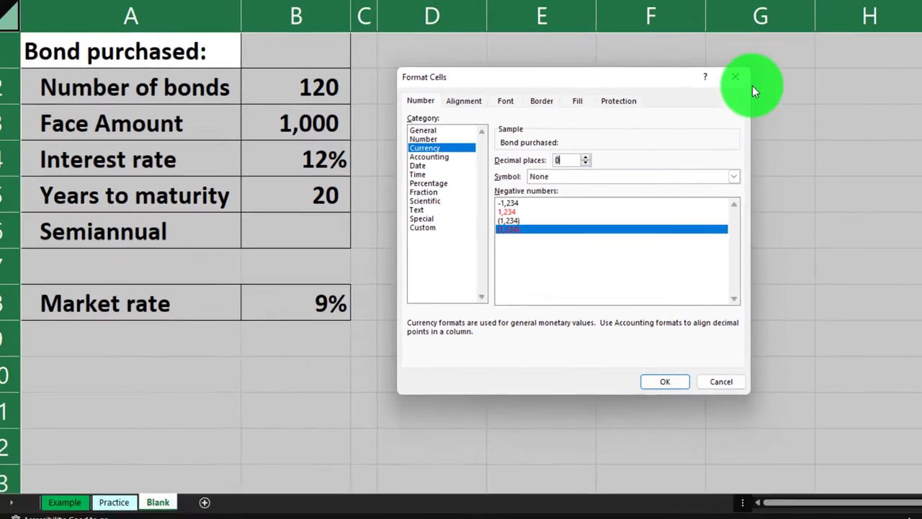
click(749, 84)
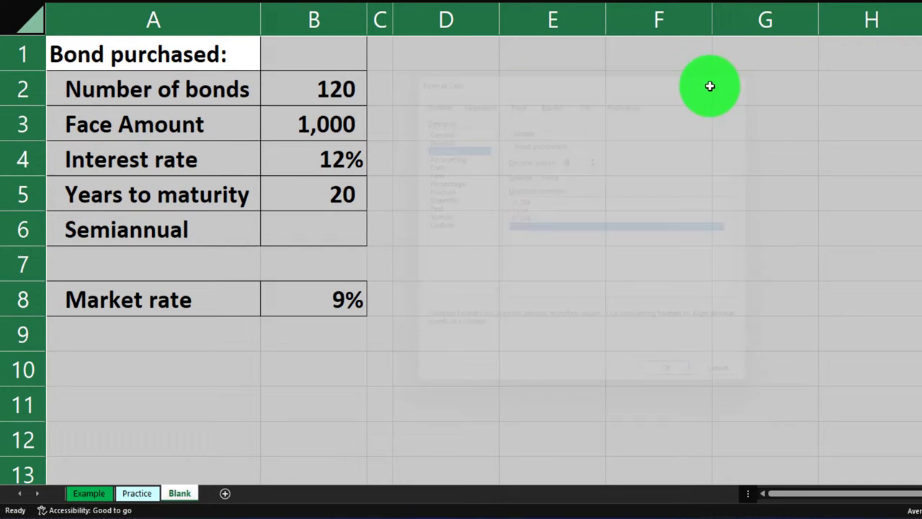
click(241, 91)
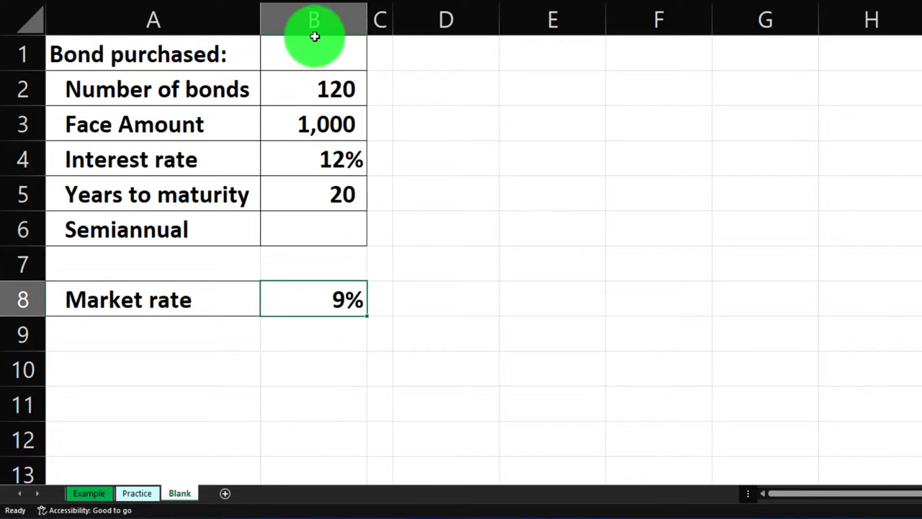
click(374, 18)
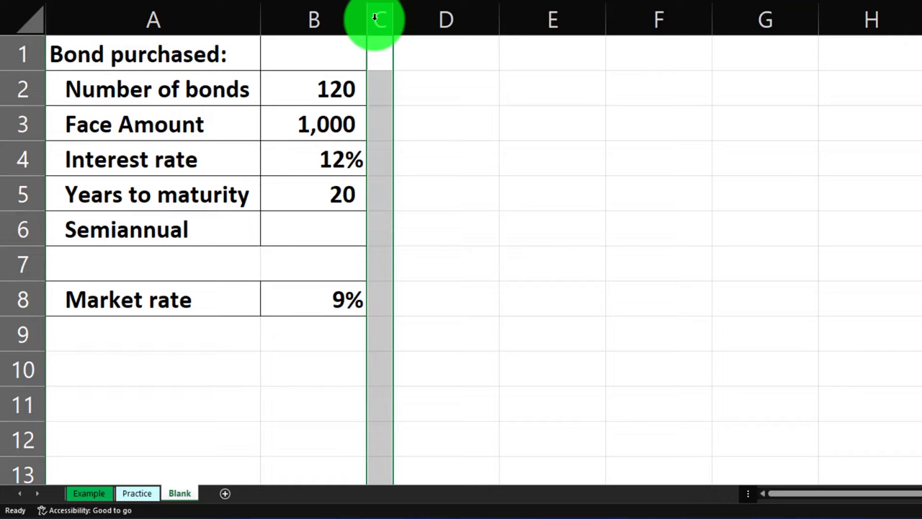
key(Down)
key(Left)
key(Left)
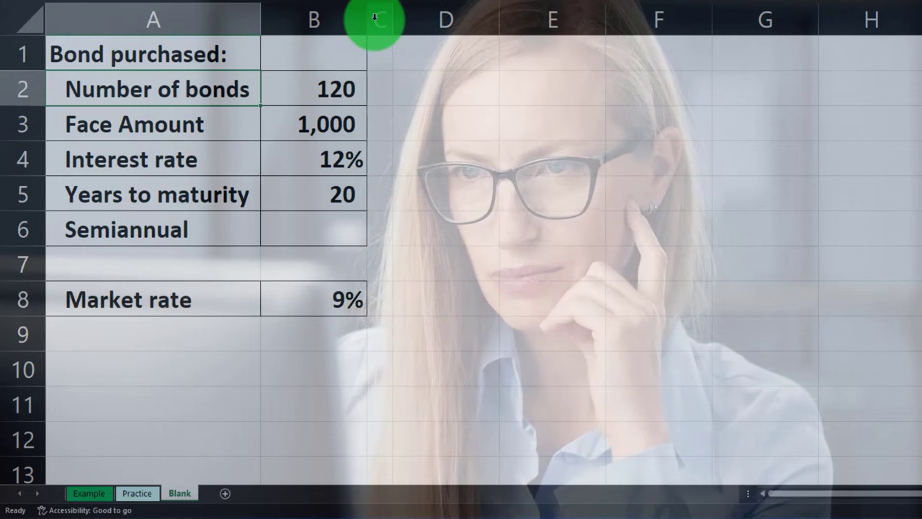
key(Right)
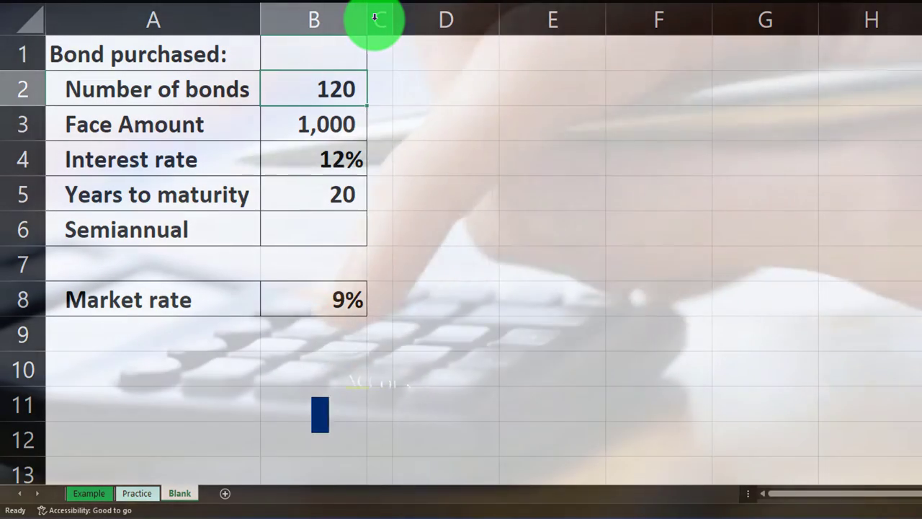
key(Down)
key(Down)
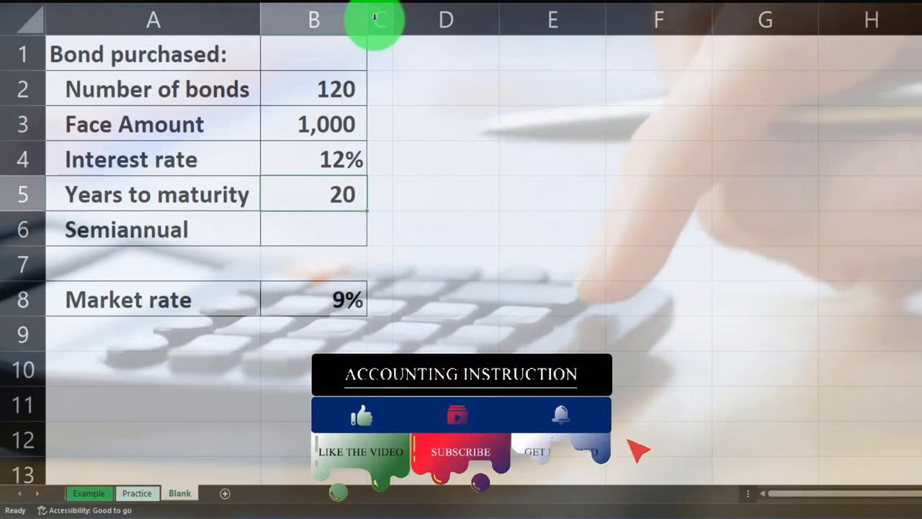
key(Down)
key(Down)
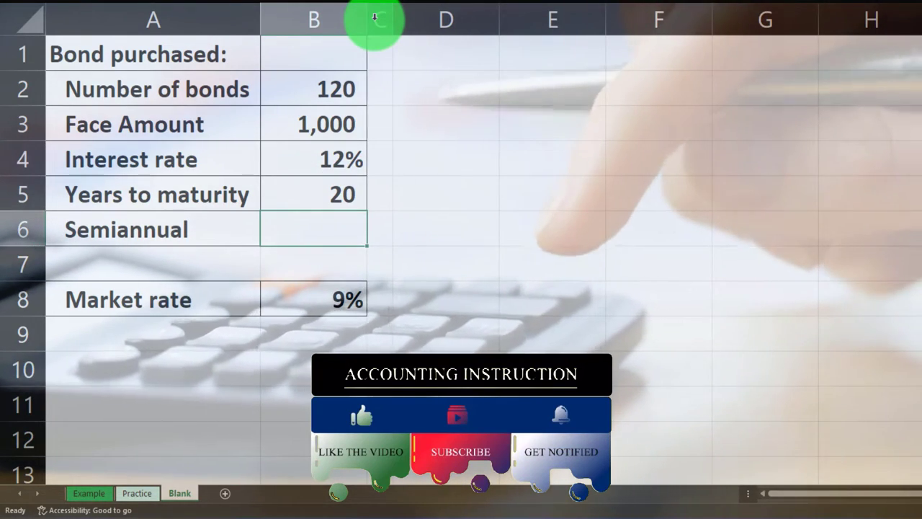
key(Down)
key(Down)
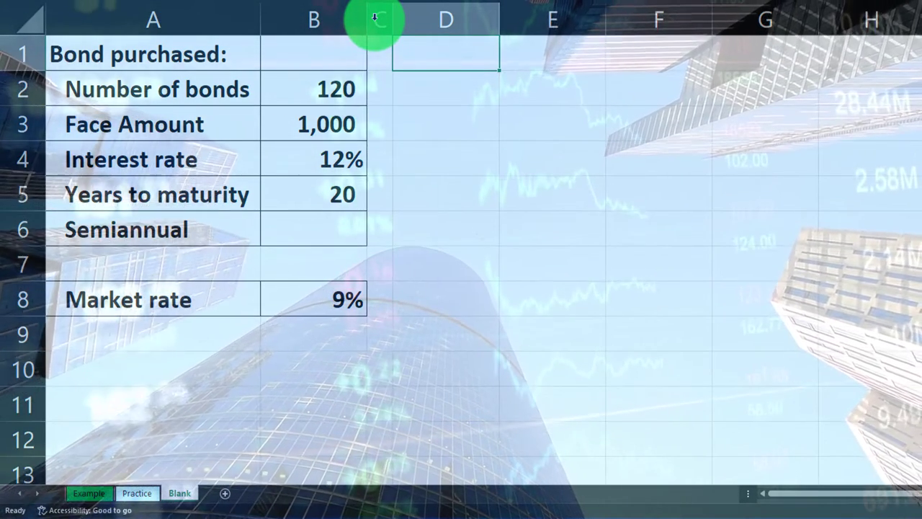
Step: Dismiss the no-tracer-arrows message from Remove Arrows
key(alt+m)
key(a)
key(a)
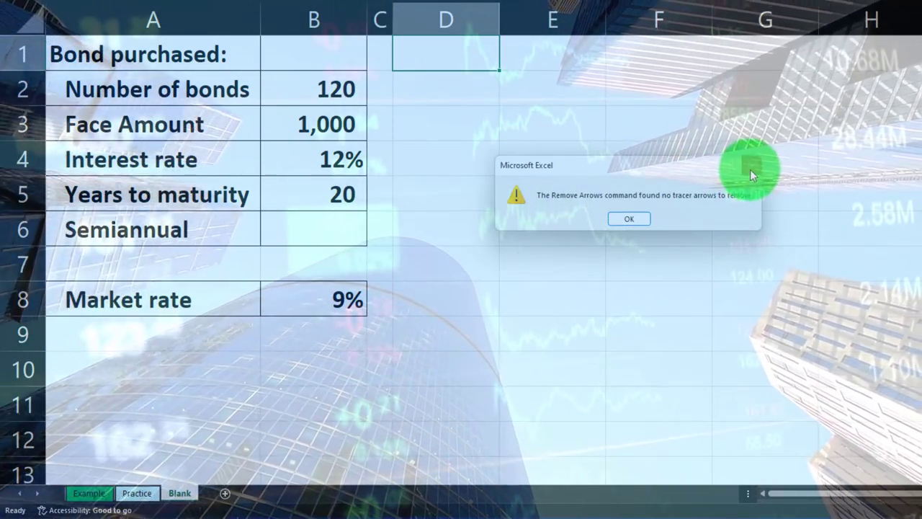
key(Return)
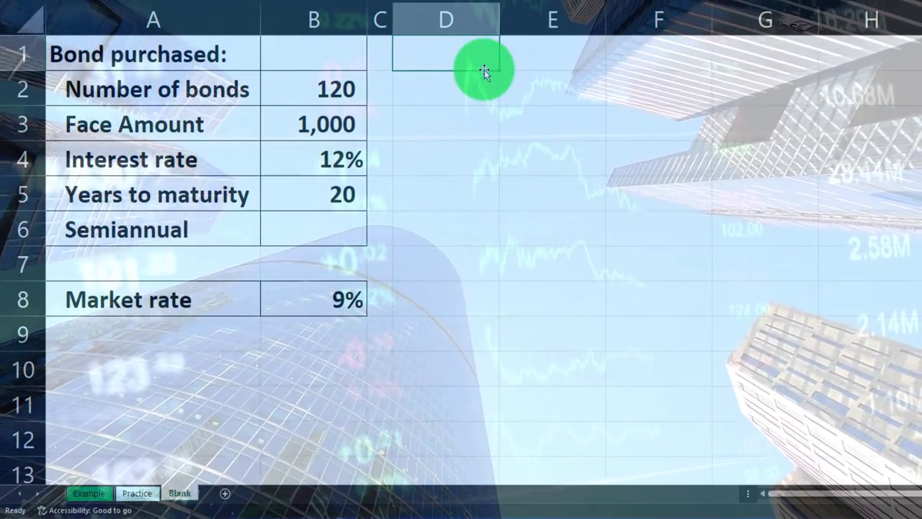
Step: Enter 'Bond of Bonds' as the D1 heading, then reopen D1 to correct it
text(Price)
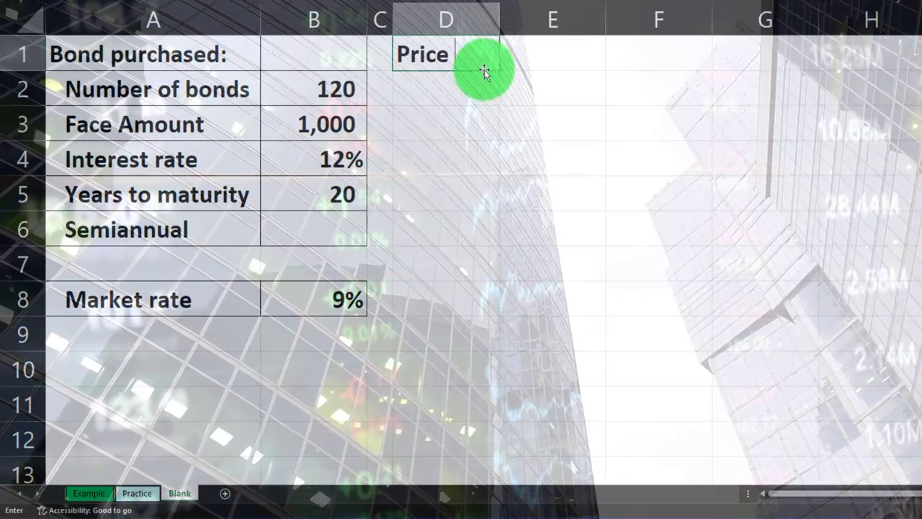
key(BackSpace)
key(BackSpace)
key(BackSpace)
key(BackSpace)
key(BackSpace)
text(Bond of)
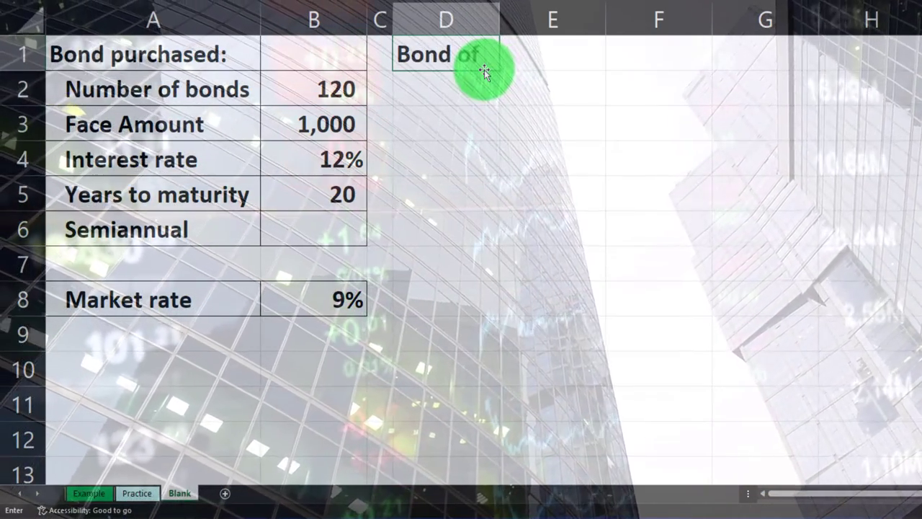
text( Bond)
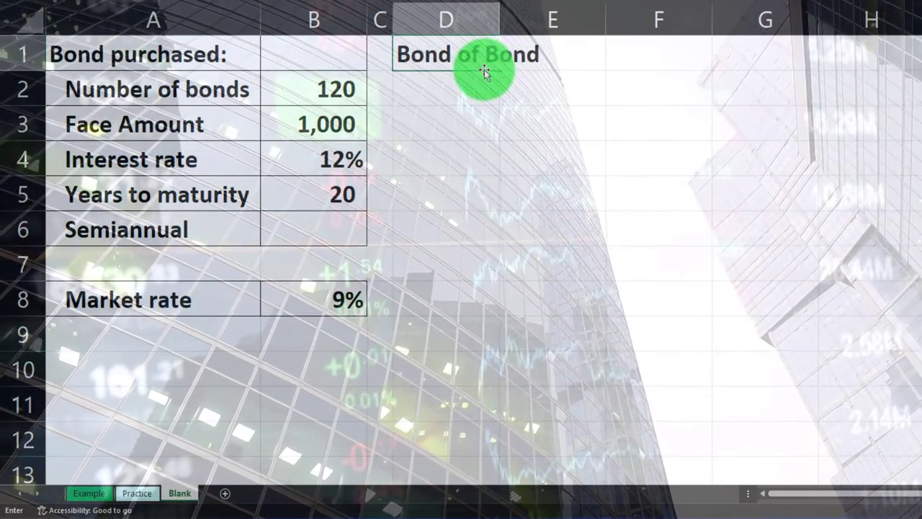
text(s)
key(Return)
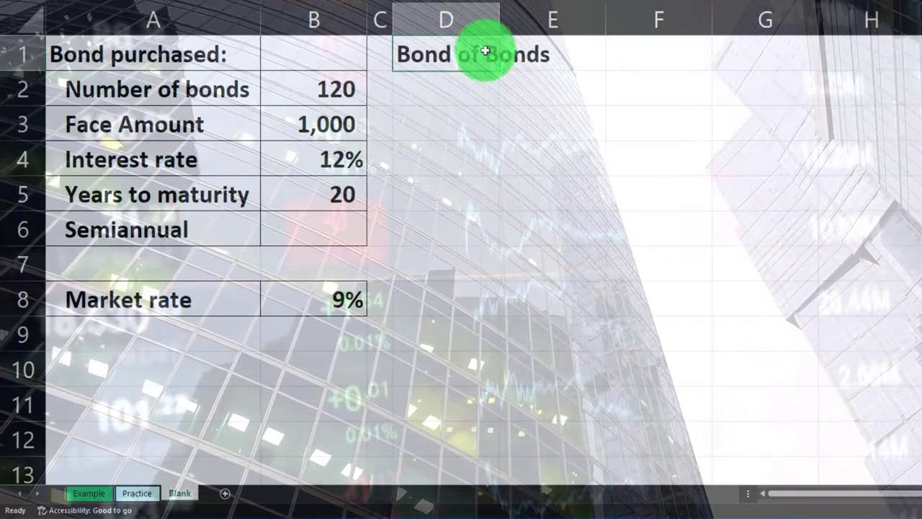
key(F2)
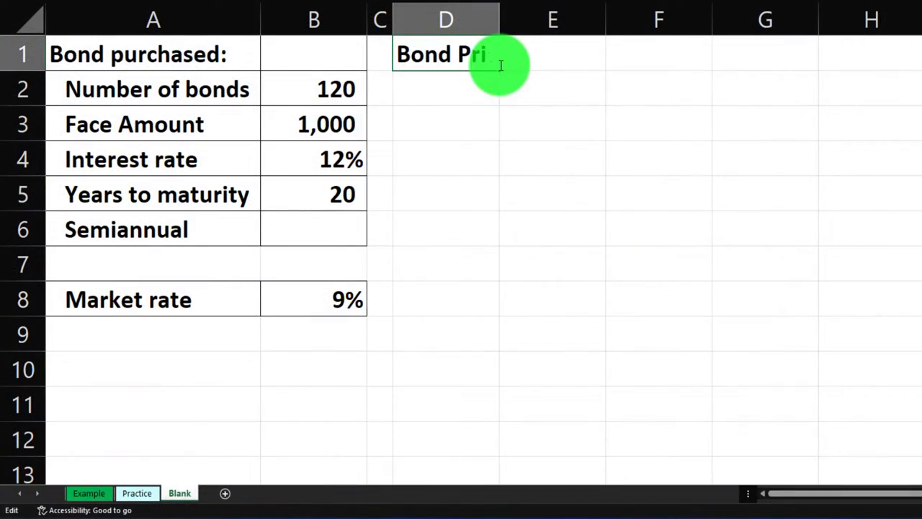
Step: Widen column D and give the D1:E1 heading a black fill with white text
drag(500, 20, 539, 25)
click(510, 54)
drag(510, 53, 544, 53)
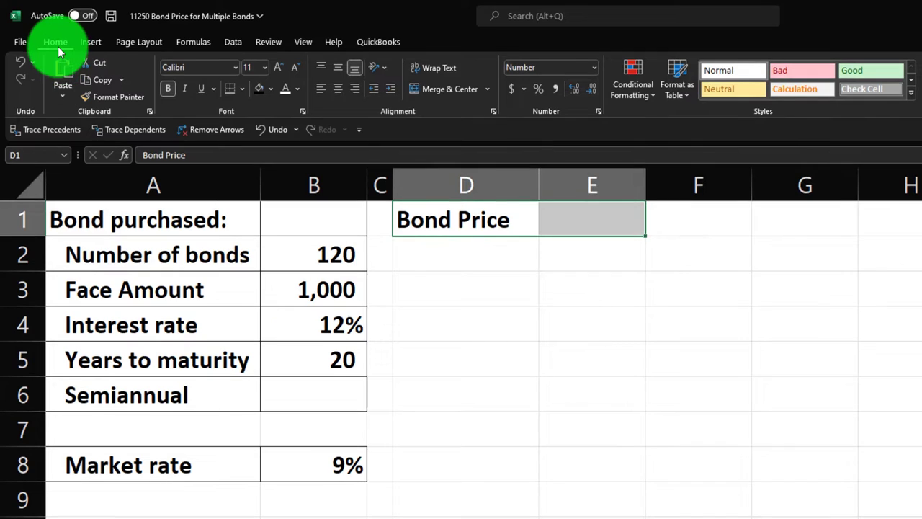
click(260, 91)
click(286, 92)
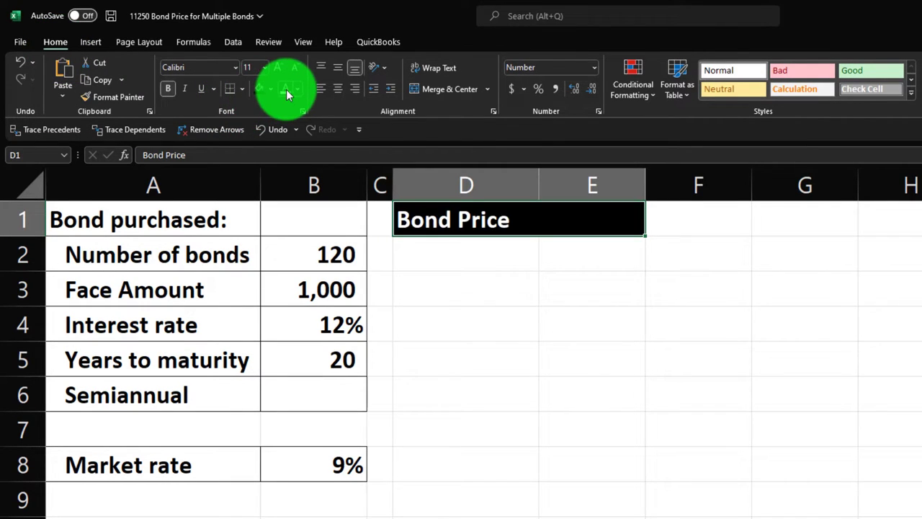
click(431, 259)
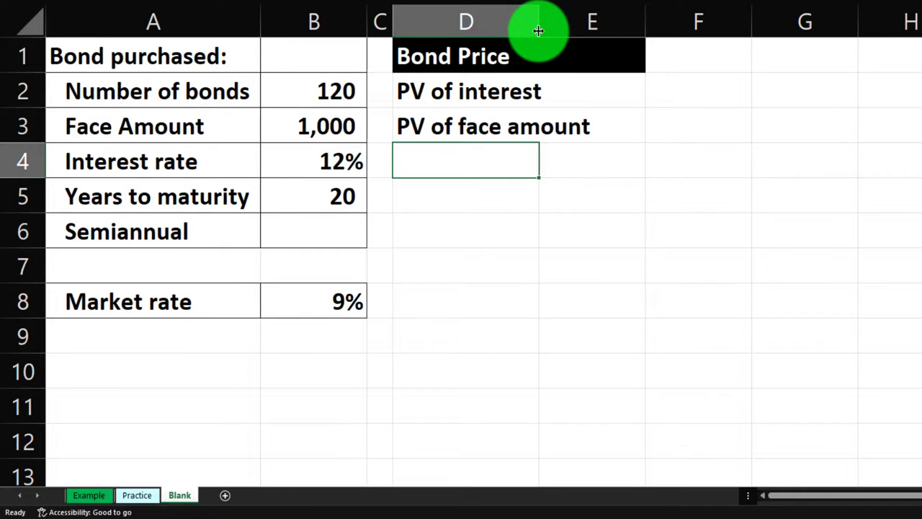
Step: Widen column D and enter =-PV(B8/2,B5*2,B3*B4/2) in E2, giving 1,104
drag(538, 30, 612, 33)
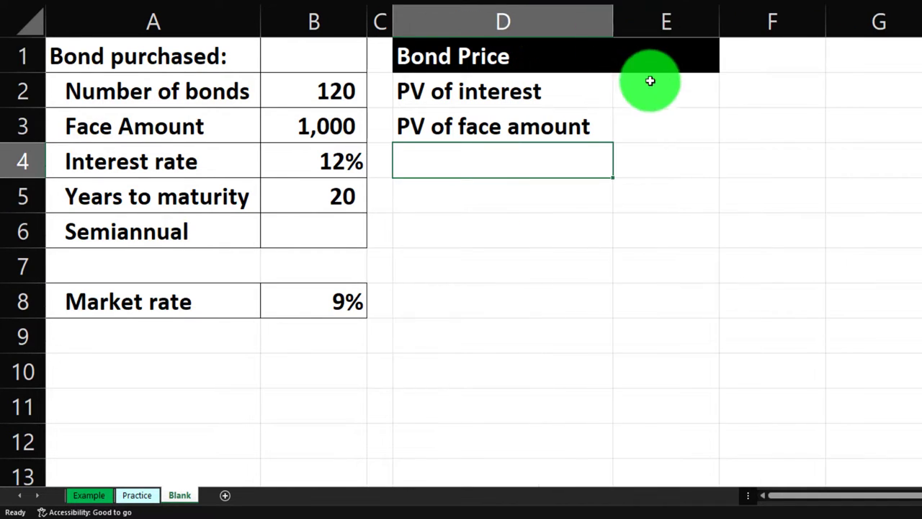
click(650, 82)
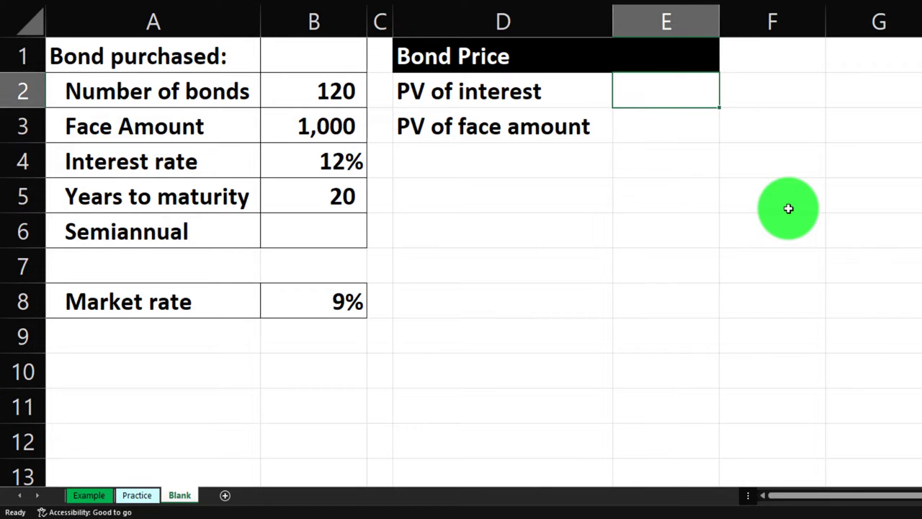
text(-pv()
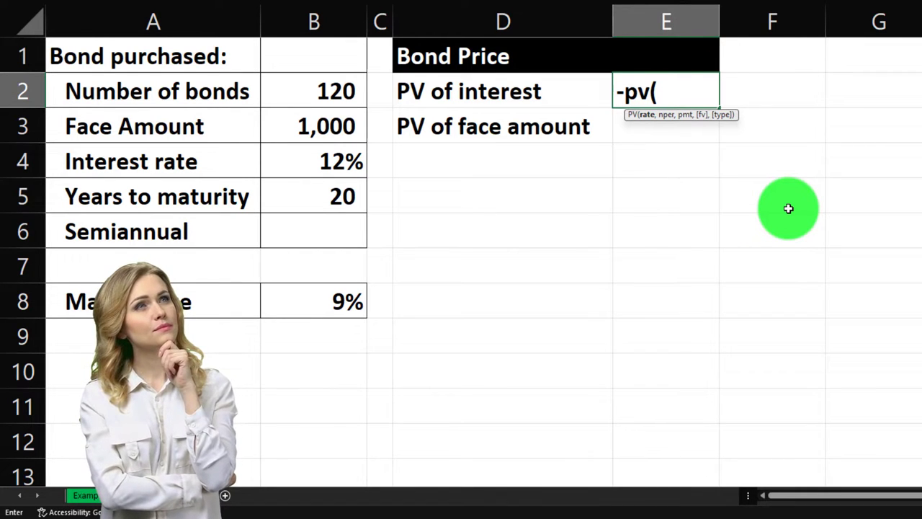
key(Left)
key(Left)
key(Left)
key(Down)
key(Down)
key(Down)
key(Down)
key(Down)
key(Down)
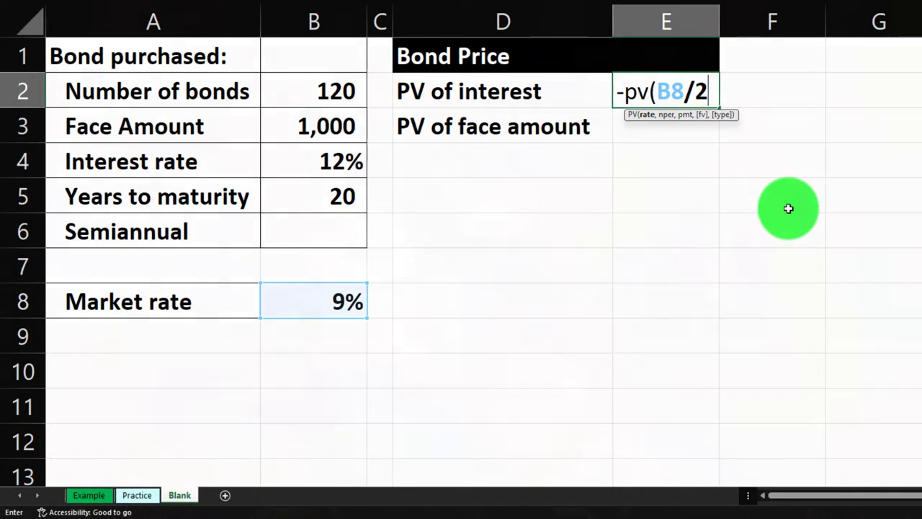
text(,)
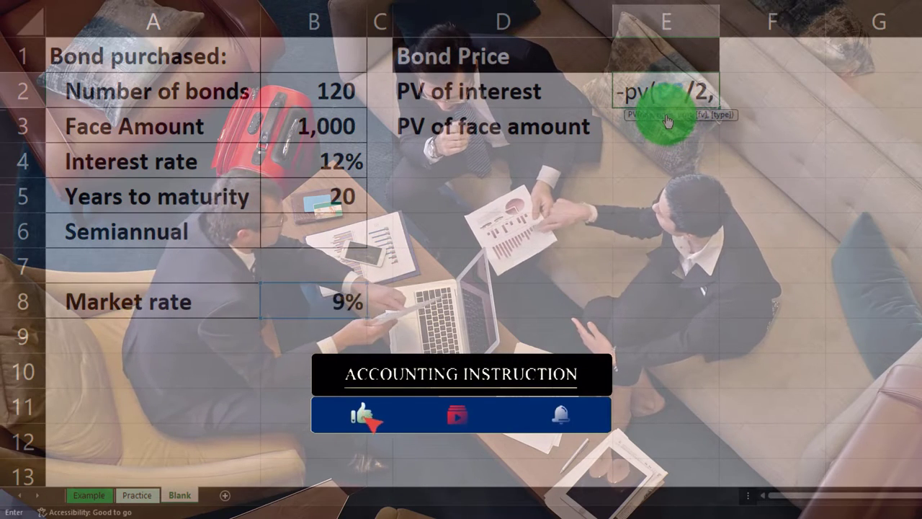
click(331, 197)
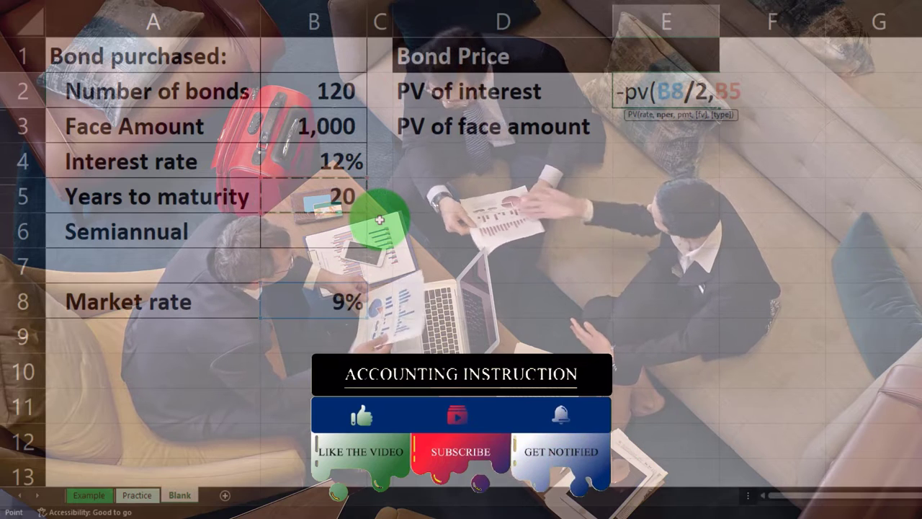
text(*2)
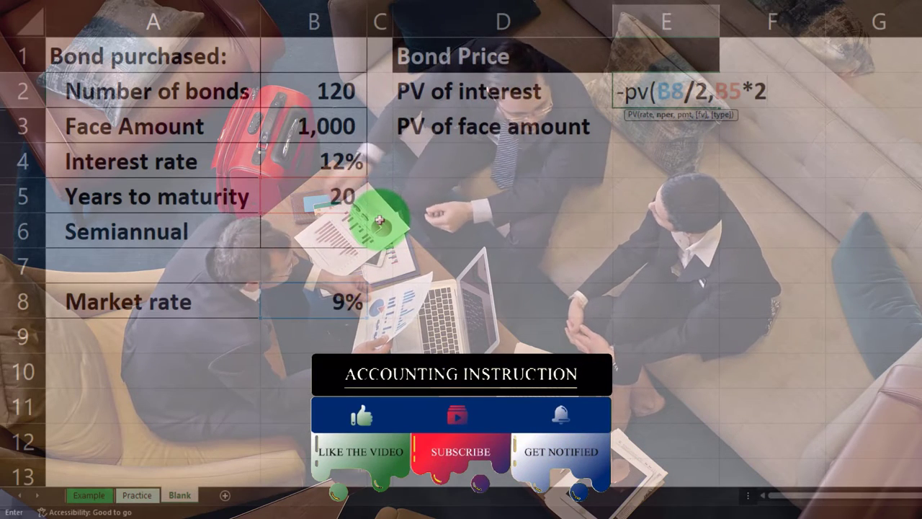
text(,)
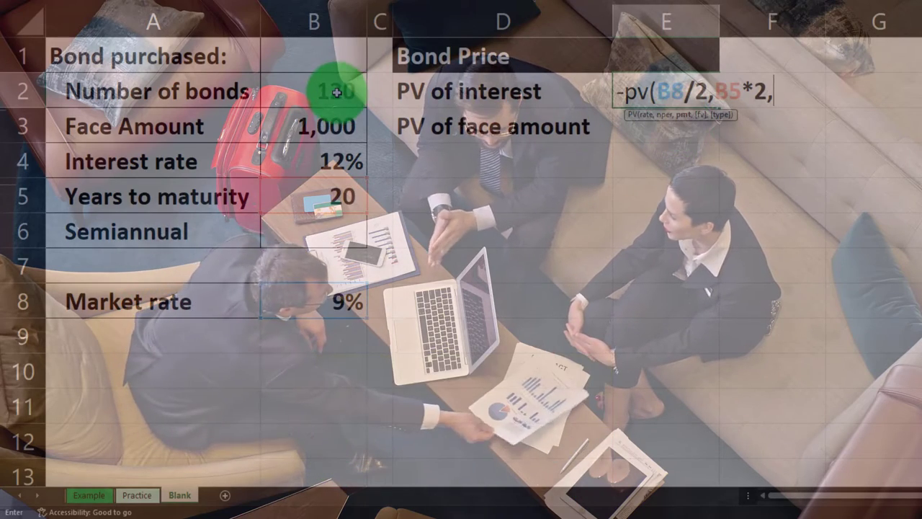
click(334, 115)
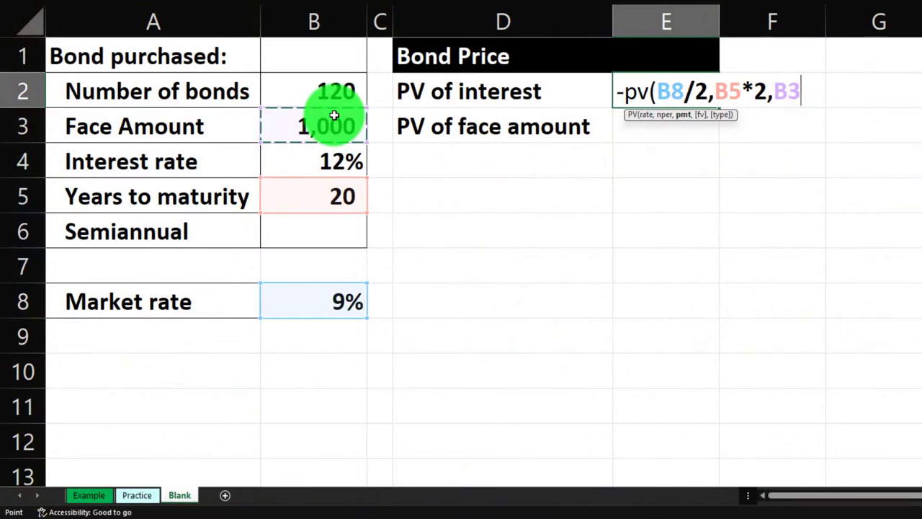
click(329, 158)
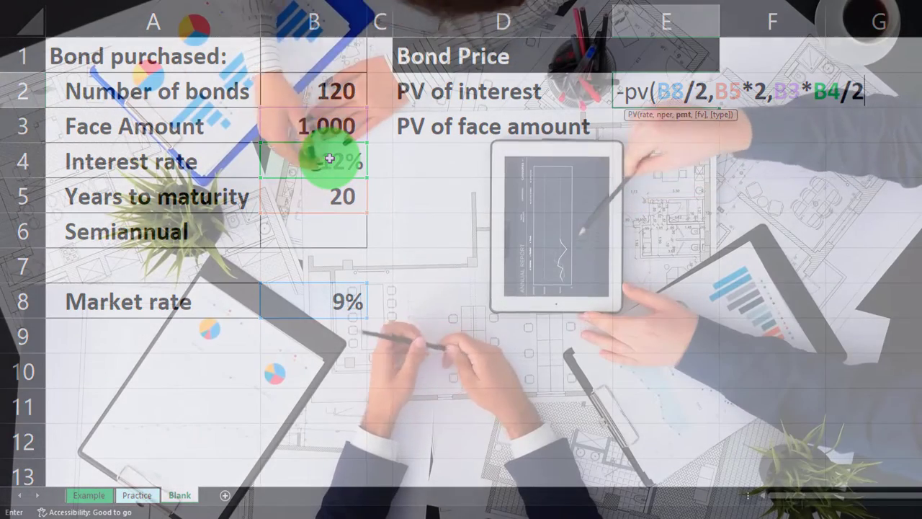
key(Return)
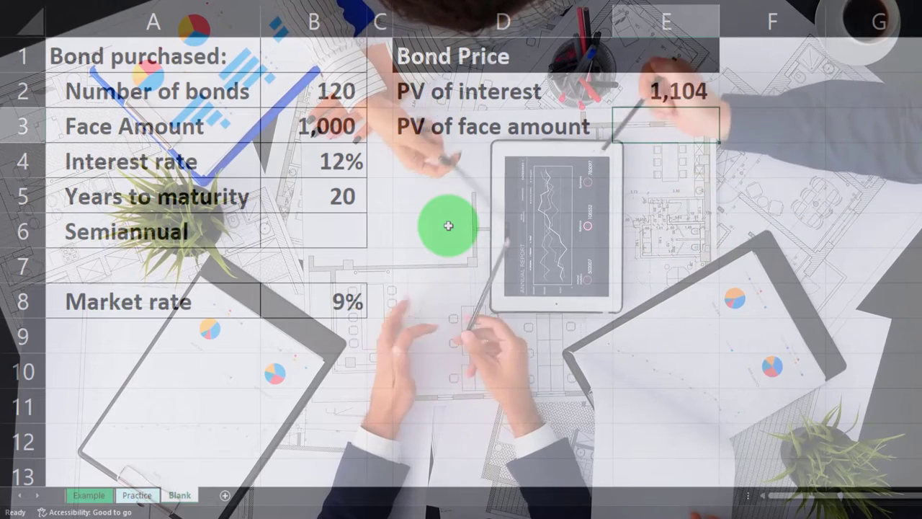
Step: Enter =-PV(B8/2,B5*2,,B3) in E3 for the PV of face amount, 172
text(-pv()
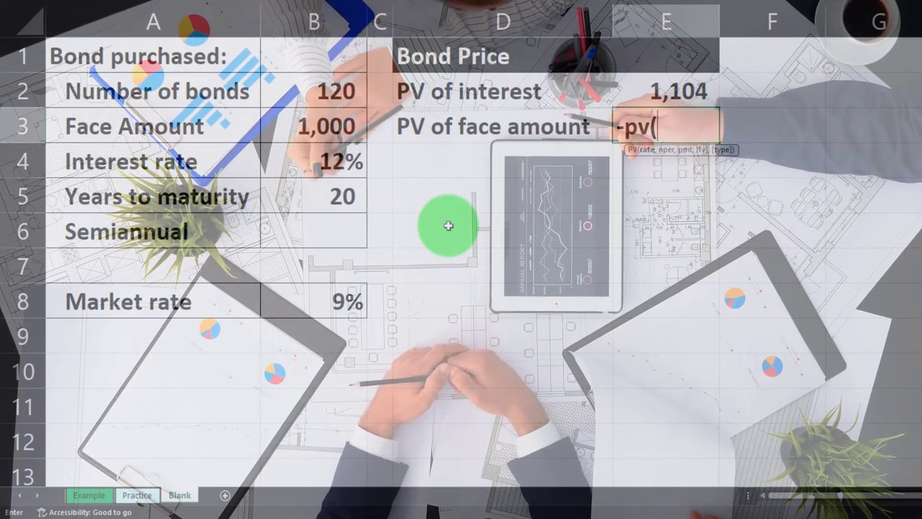
key(Left)
key(Left)
key(Left)
key(Down)
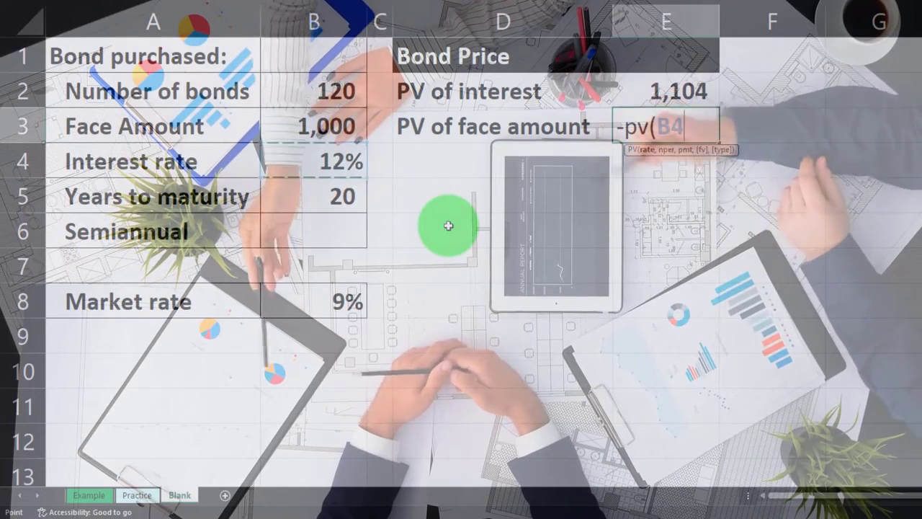
key(Down)
key(Down)
key(Down)
key(Down)
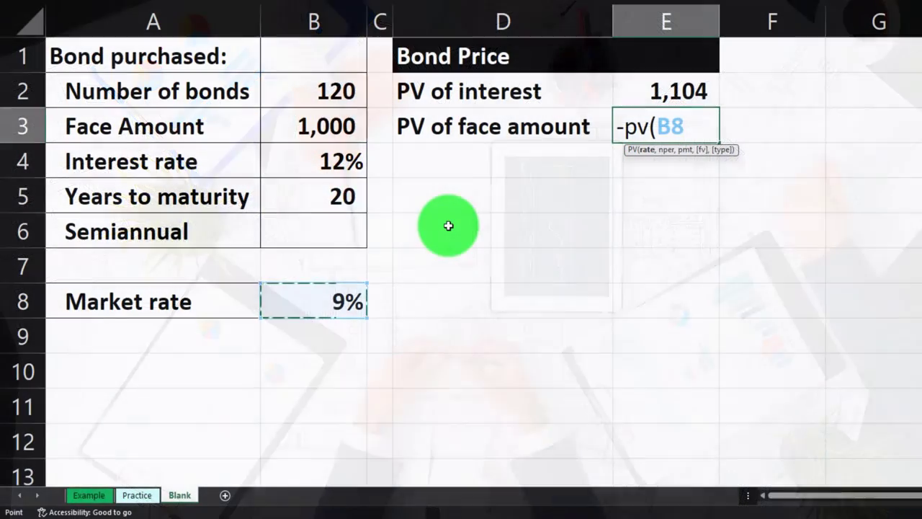
text(/)
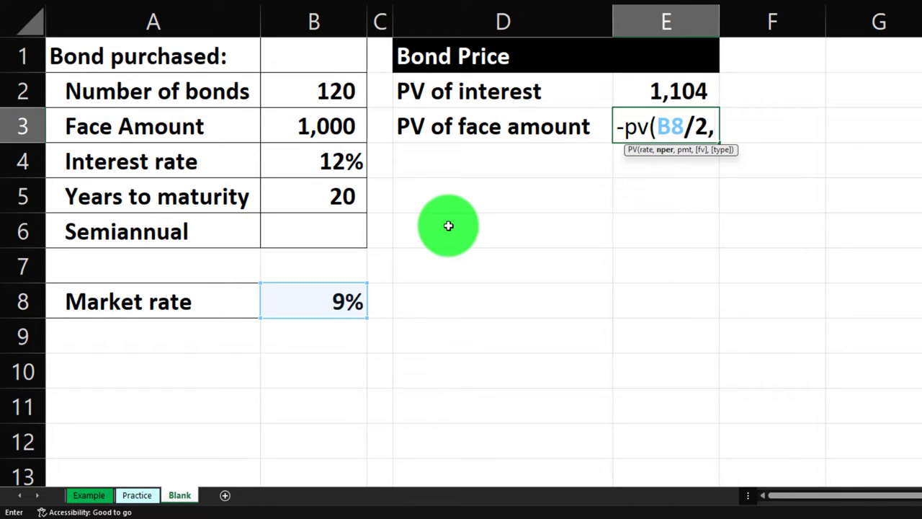
text(2,)
key(Left)
key(Left)
key(Left)
key(Down)
key(Down)
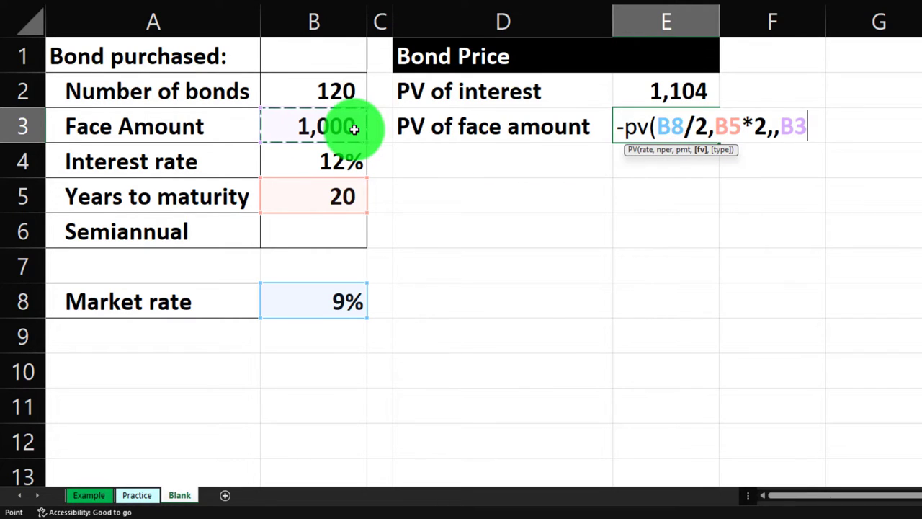
key(Return)
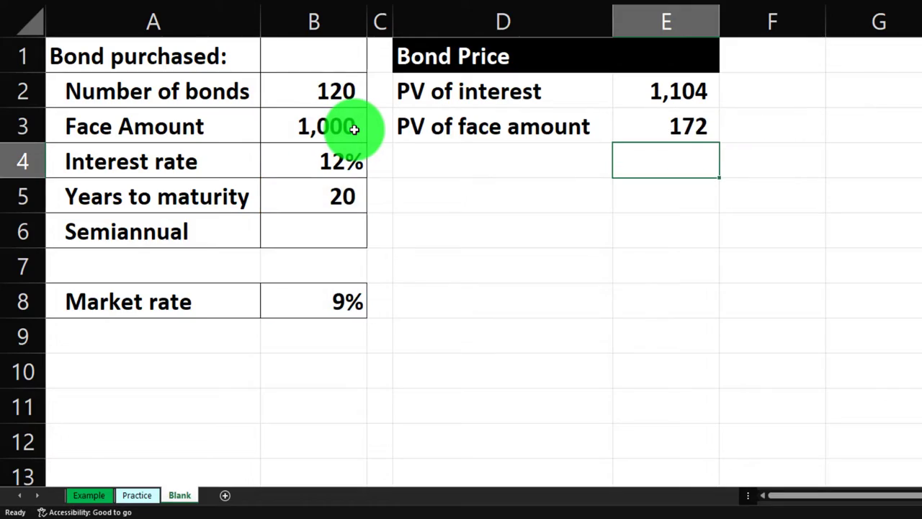
Step: Total the two present values with =SUM(E2:E3) in E4
text(=)
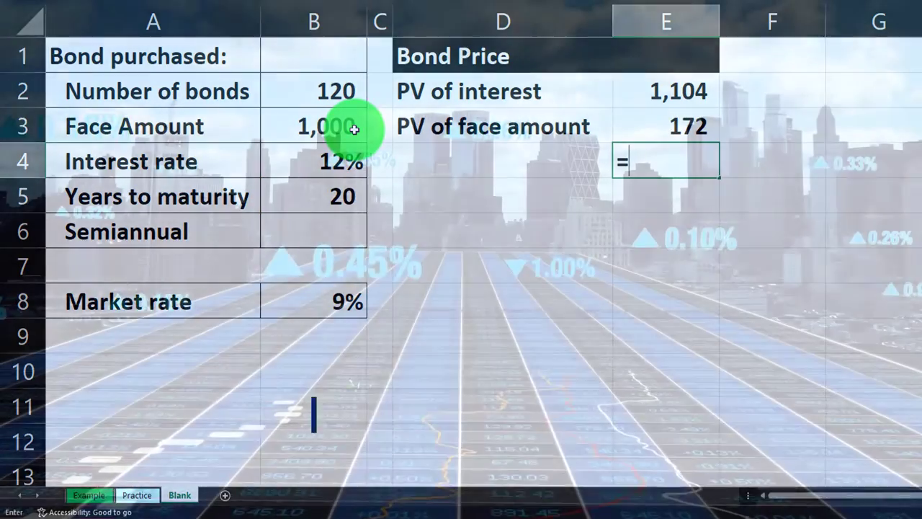
text(sum()
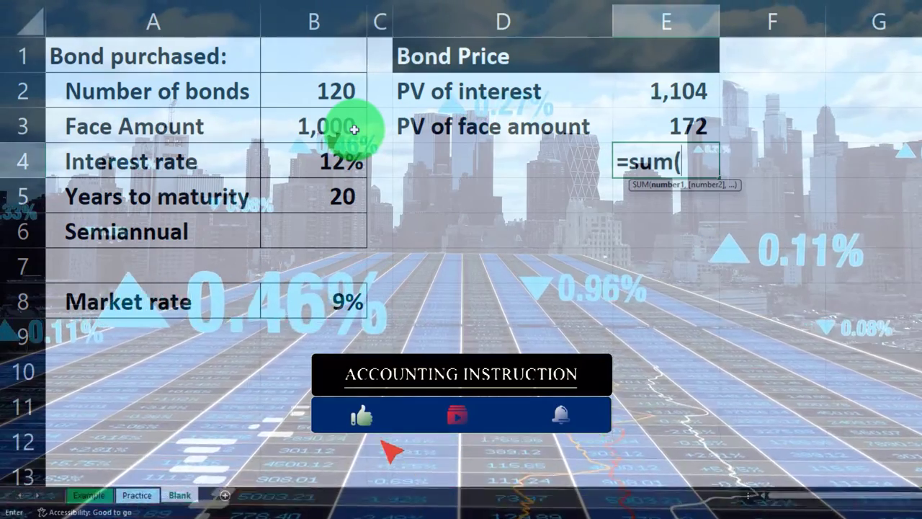
key(Up)
key(shift+Up)
key(Return)
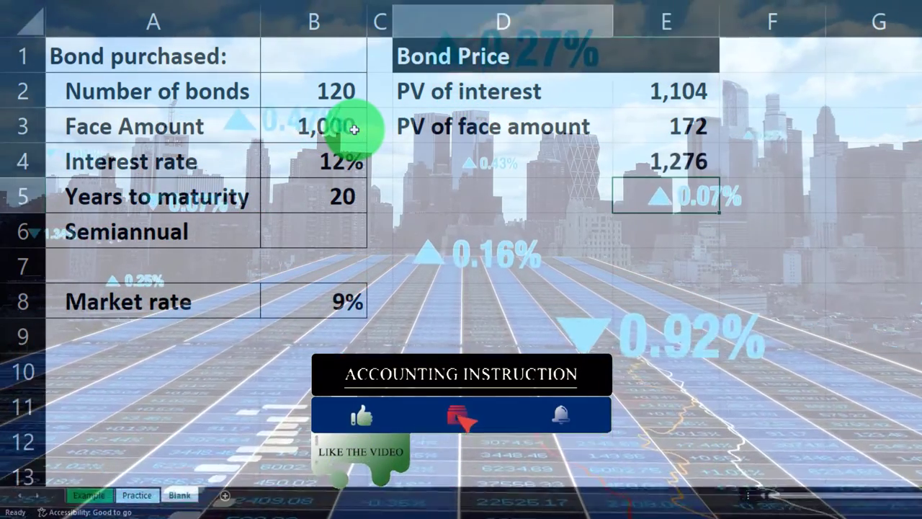
Step: Label D4 'Bond price'
key(Up)
key(Left)
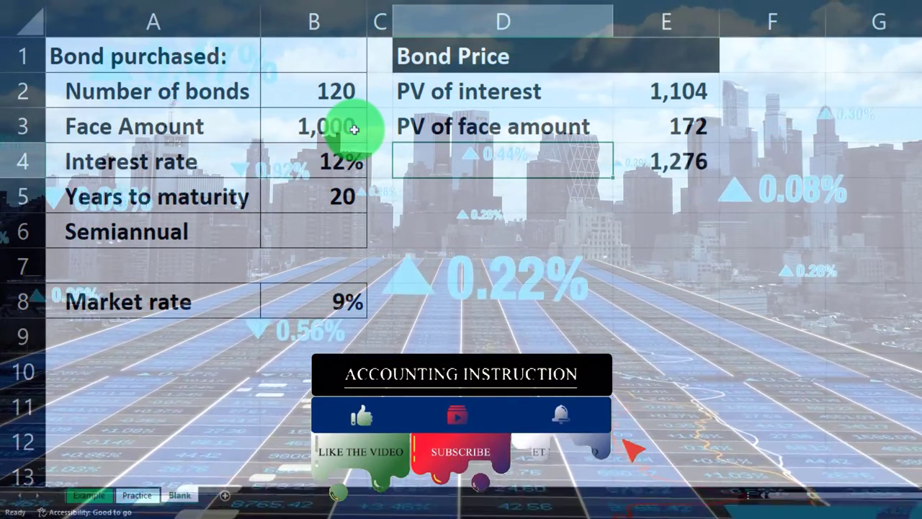
text(Bojd)
key(BackSpace)
text(nd price)
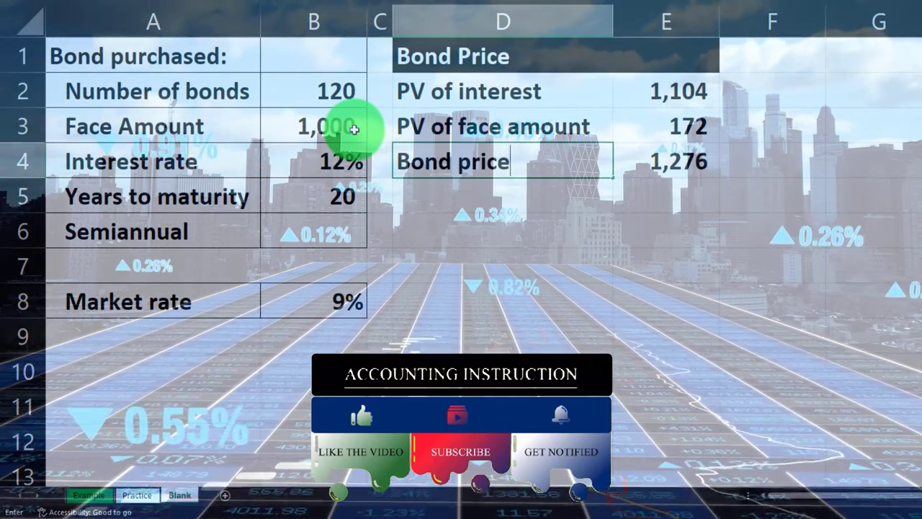
key(Tab)
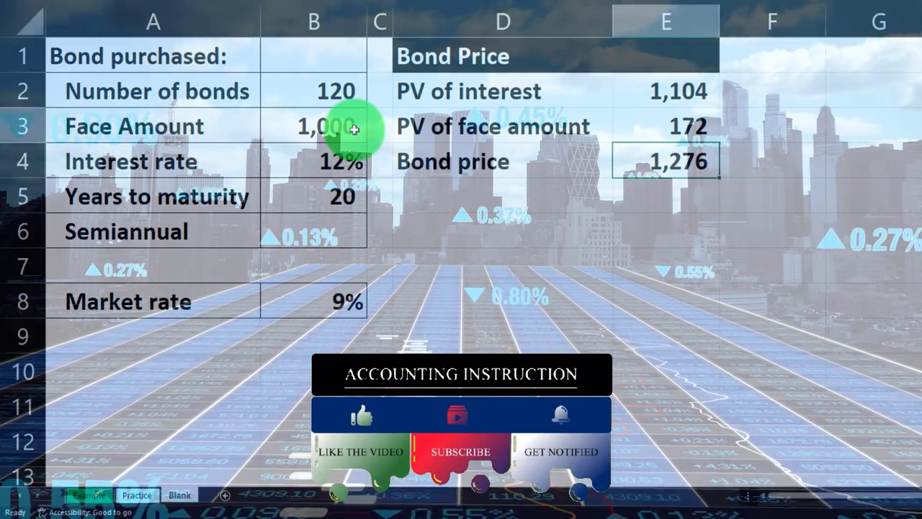
Step: Show E2:E4 with two decimal places, so the bond price reads 1,276.02
key(Up)
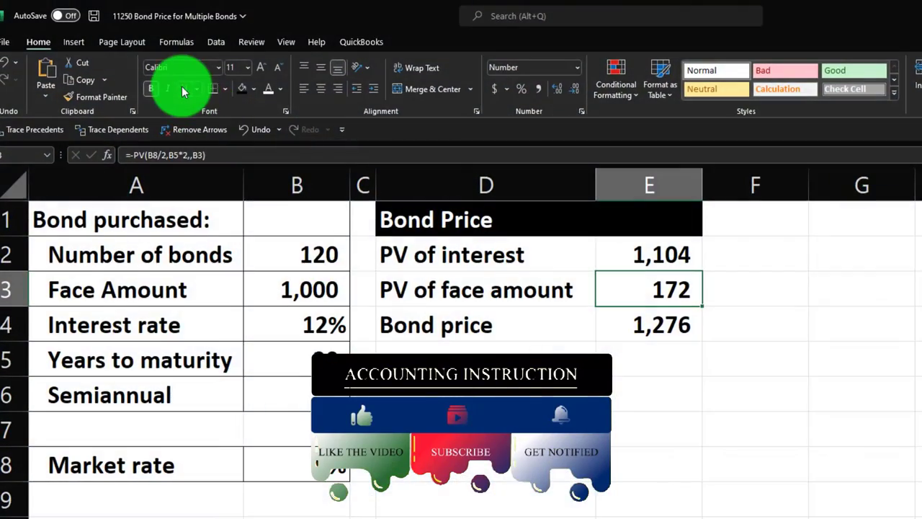
click(636, 168)
drag(628, 260, 626, 320)
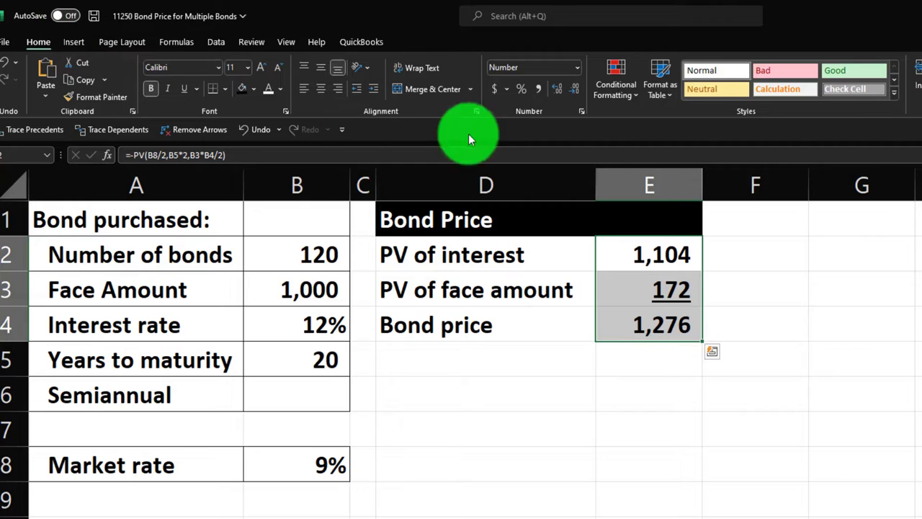
click(554, 92)
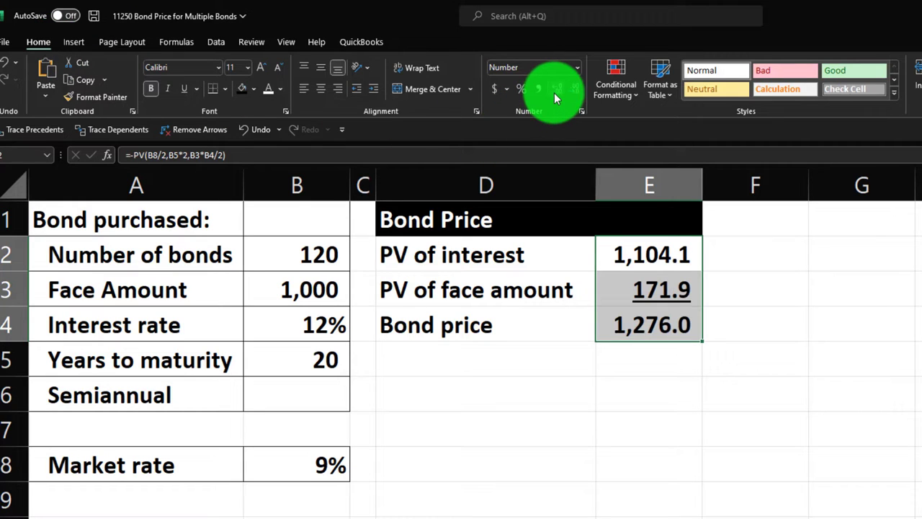
click(554, 92)
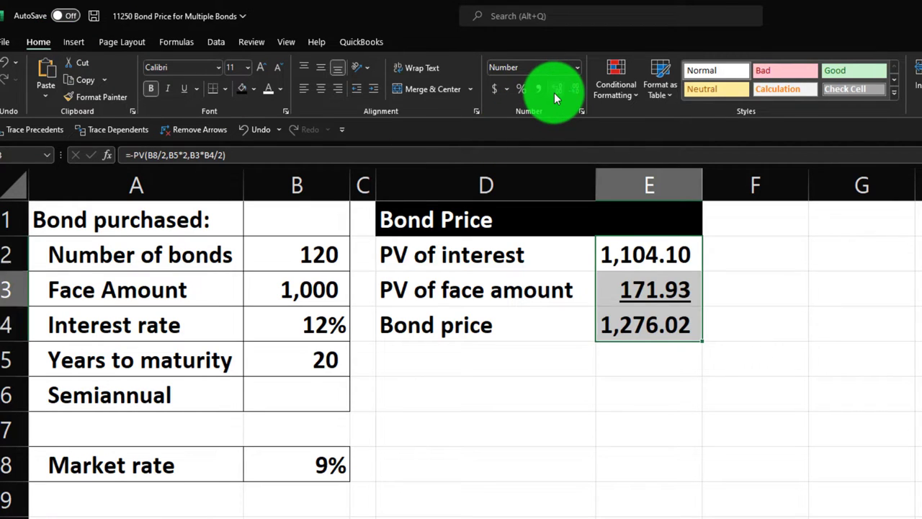
key(Down)
key(Down)
key(Down)
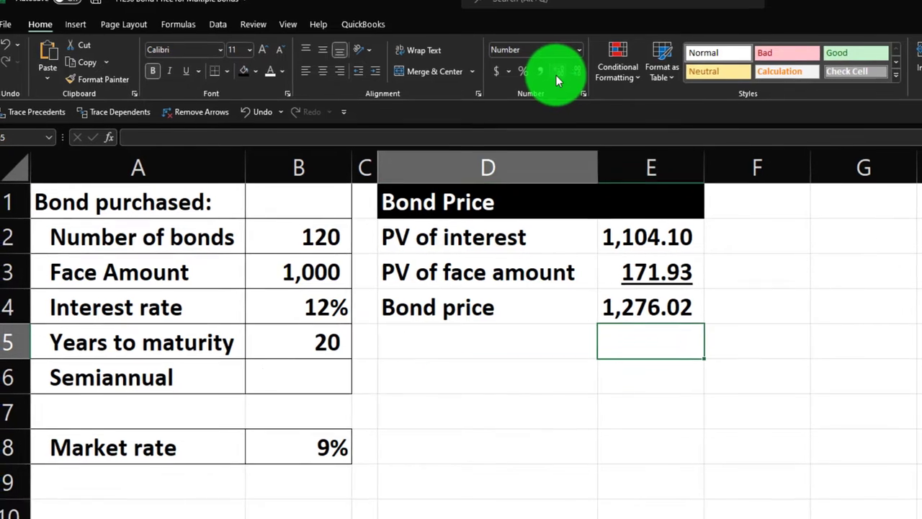
key(Left)
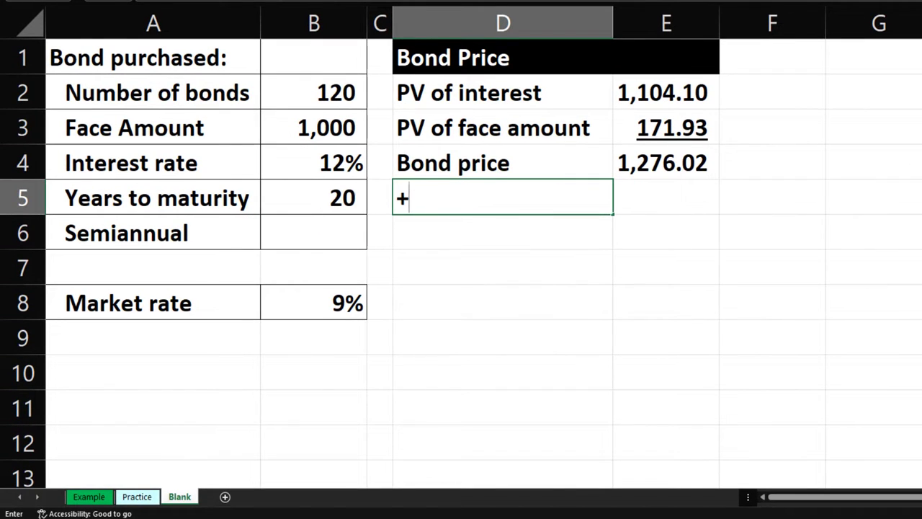
Step: Link D5 to the Number of bonds label in A2 and set E5 to =B2, showing 120
text(+)
key(Left)
key(Left)
key(Left)
key(Up)
key(Up)
key(Up)
key(Tab)
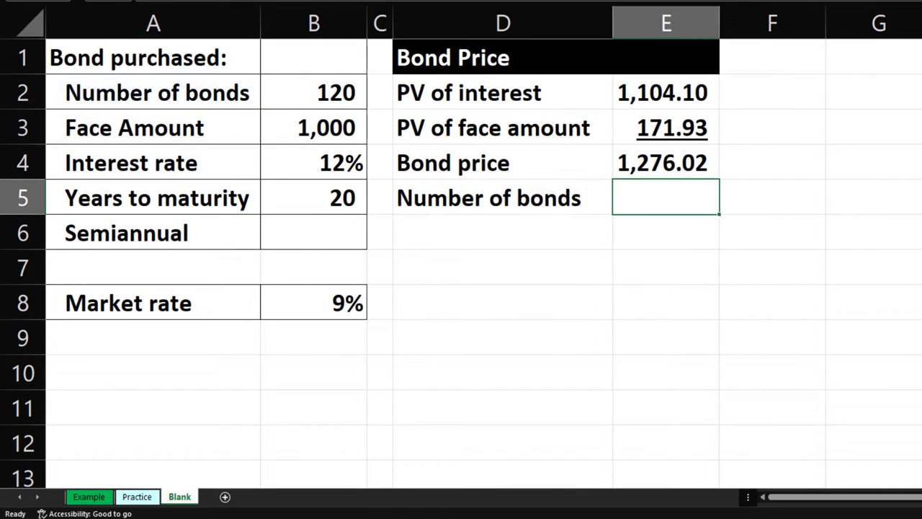
text(=)
key(Left)
key(Left)
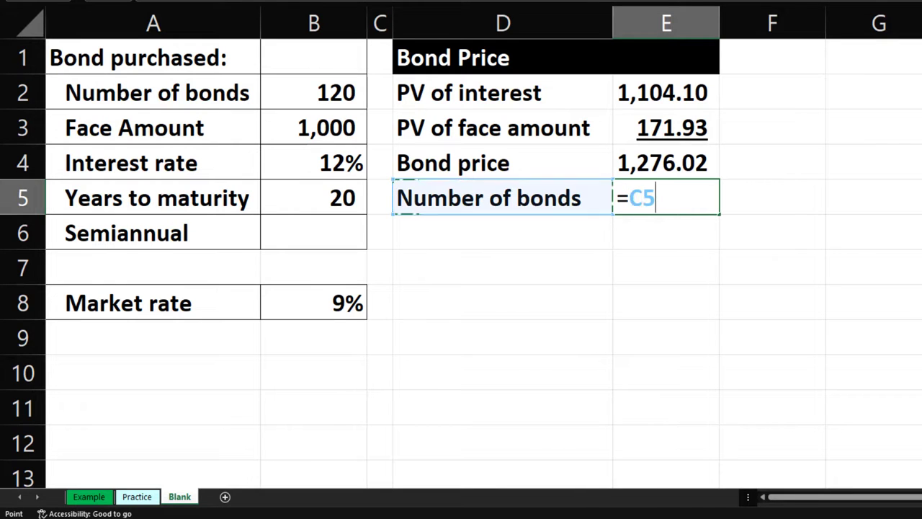
key(Left)
key(Up)
key(Up)
key(Up)
key(Return)
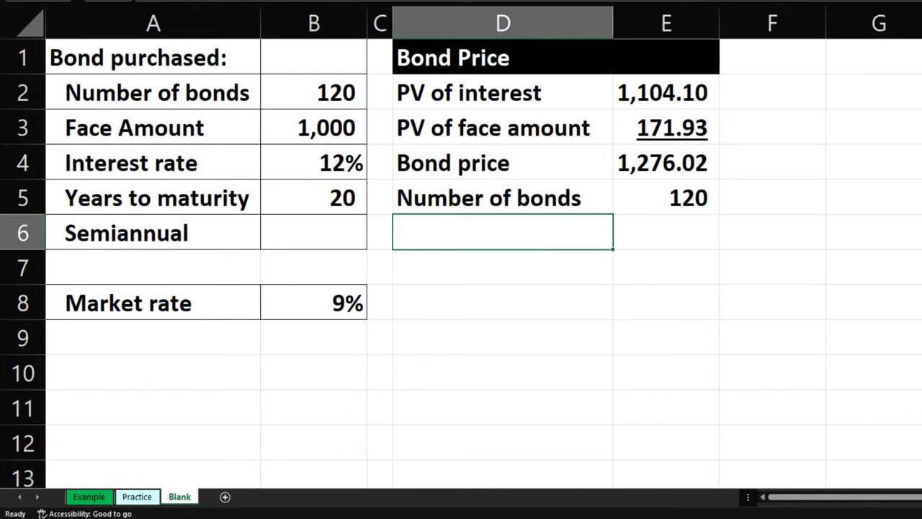
click(665, 196)
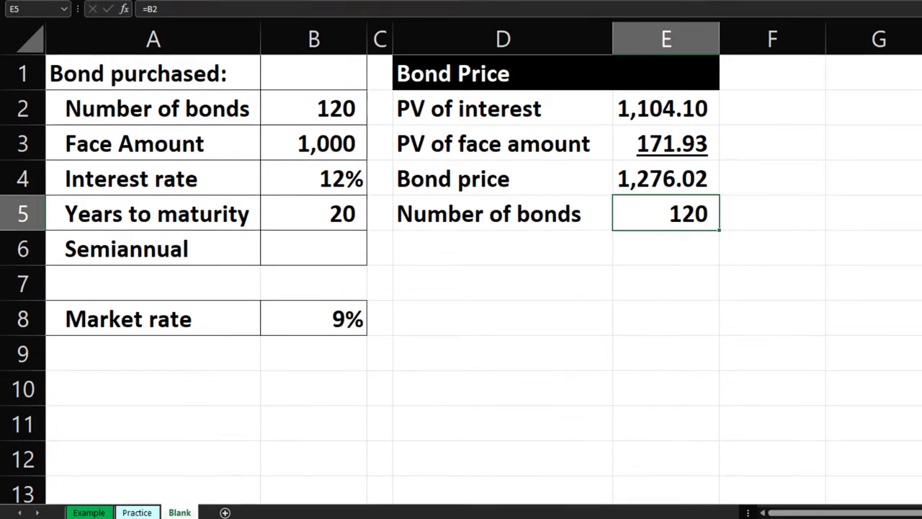
Step: Enter =E4*E5 in E6 for a 153,123 total and label D6 'Total bond price'
key(Down)
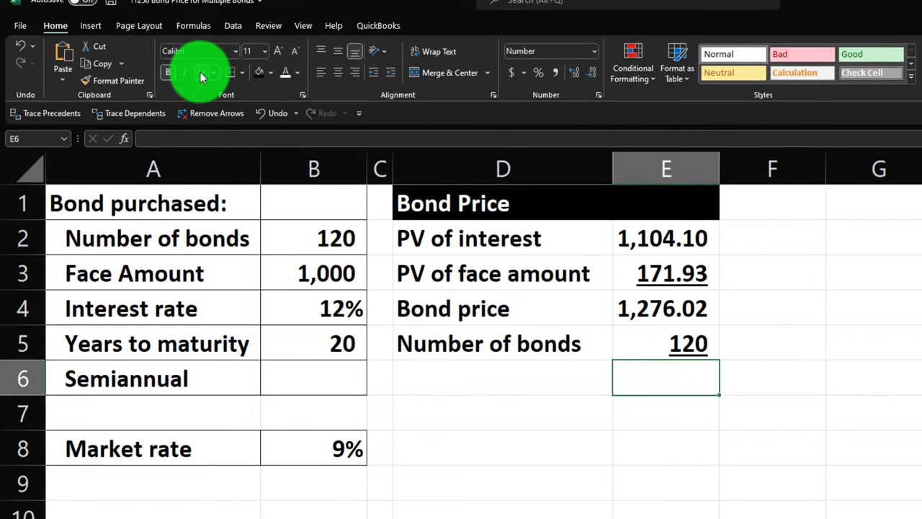
text(=)
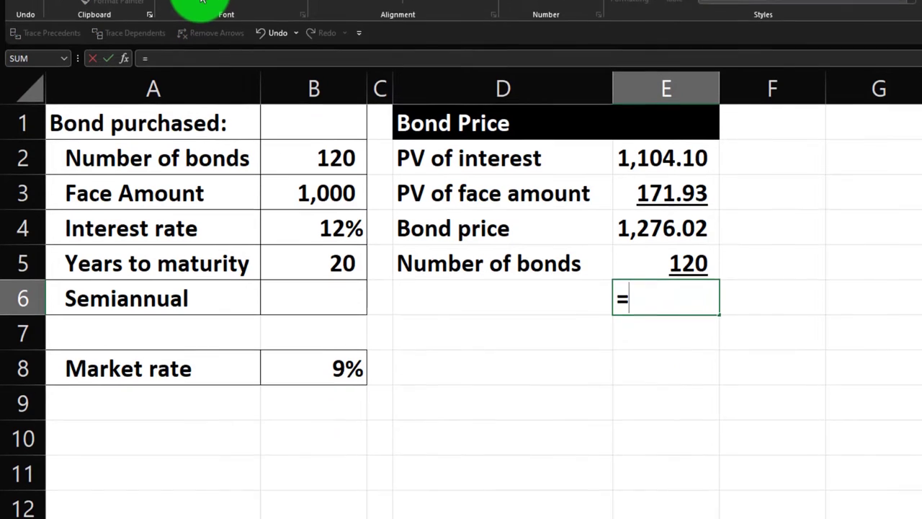
key(Up)
key(Up)
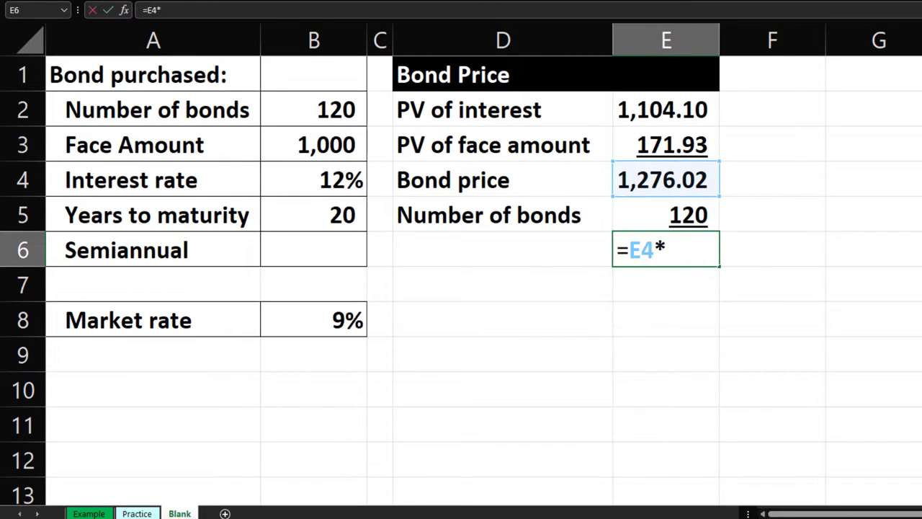
key(Return)
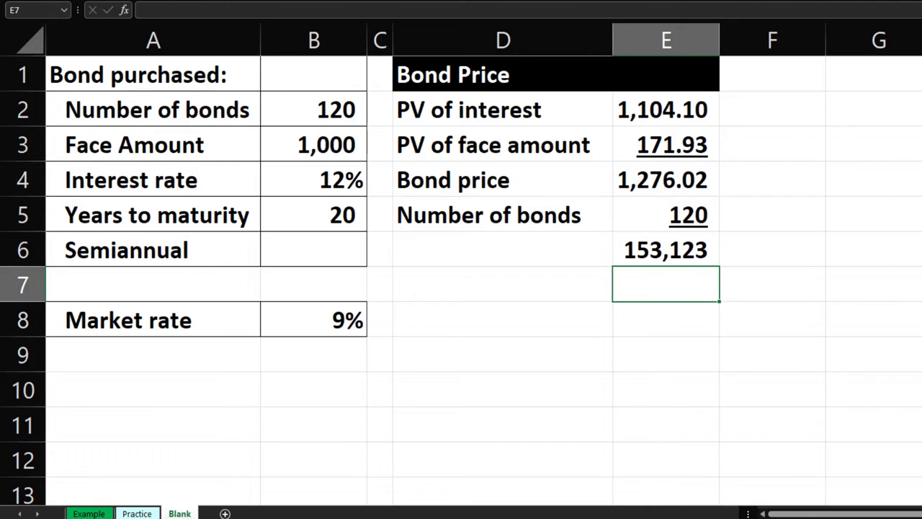
click(502, 248)
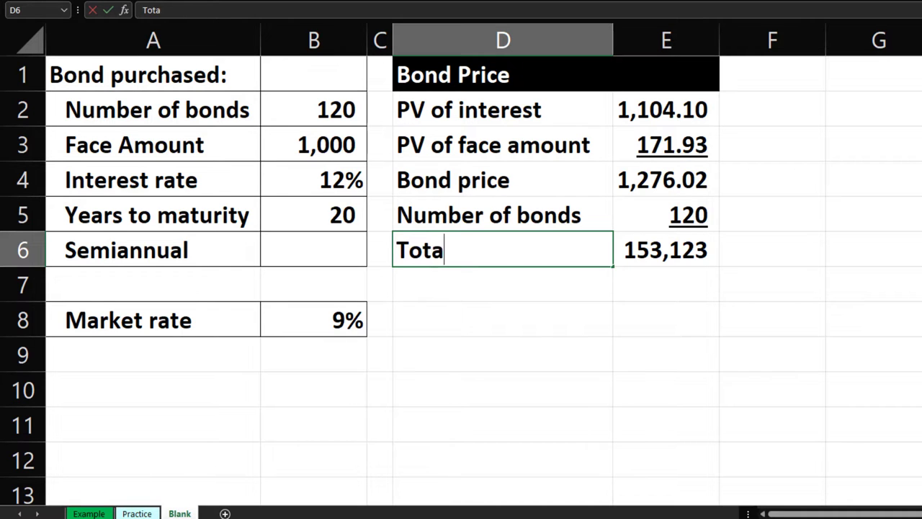
click(502, 284)
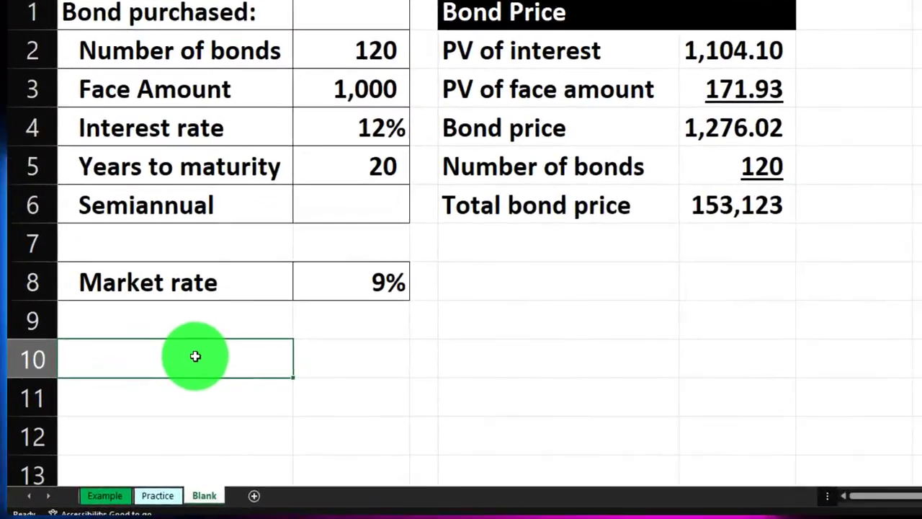
Step: Label A10 'Face amount for all bonds', widen column A, and enter =B3*B2 in B10 (120,000)
text(Face amount for all bonds)
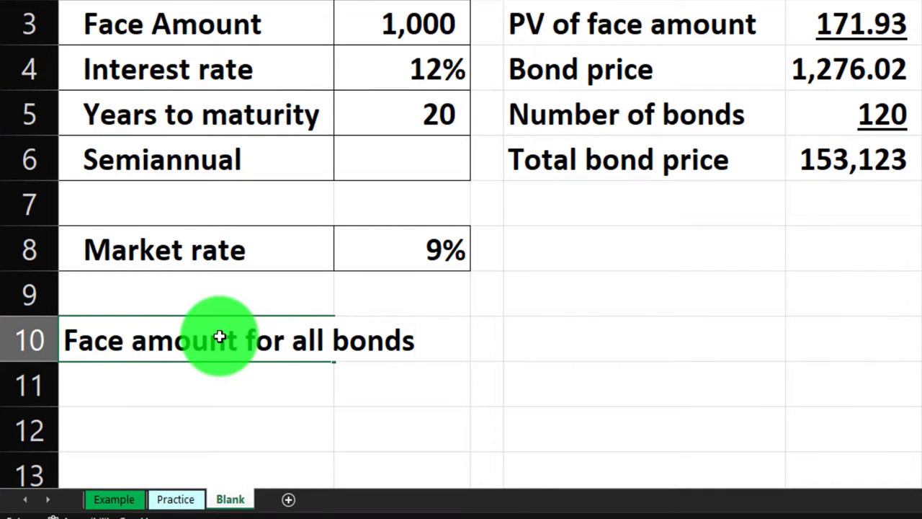
key(Tab)
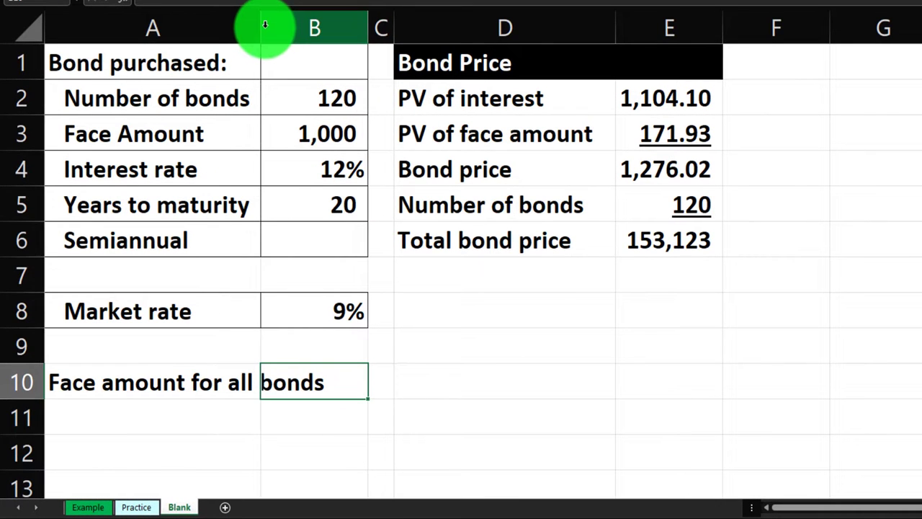
drag(261, 26, 331, 26)
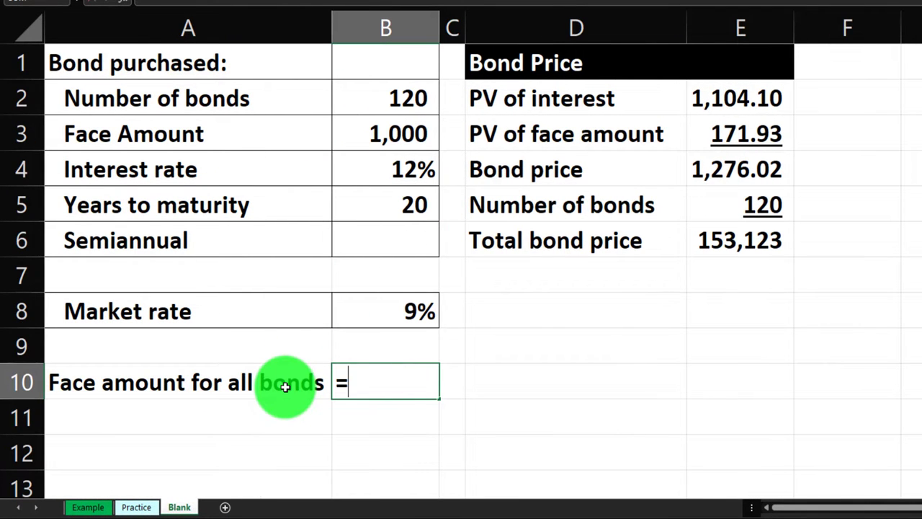
text(=)
key(Up)
key(Up)
key(Up)
key(Up)
key(Up)
key(Up)
key(Up)
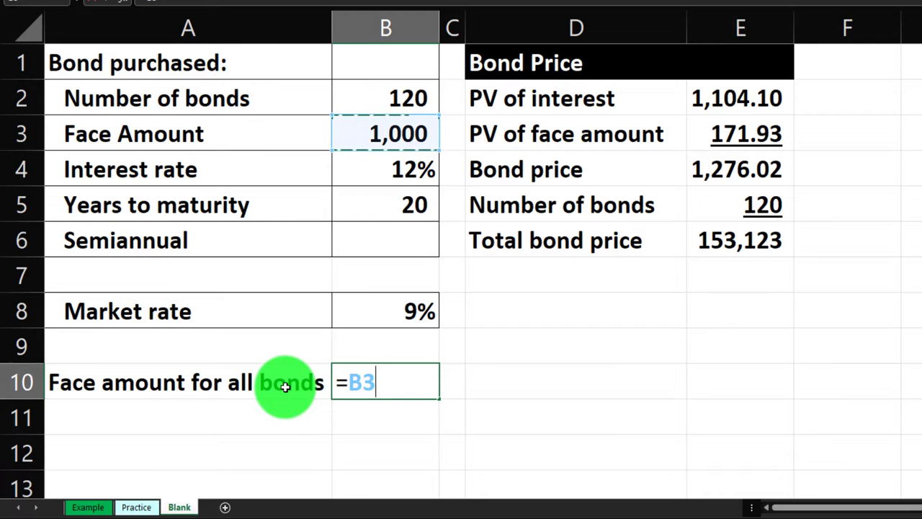
key(Up)
key(Up)
key(Up)
key(Up)
key(Up)
key(Up)
key(Up)
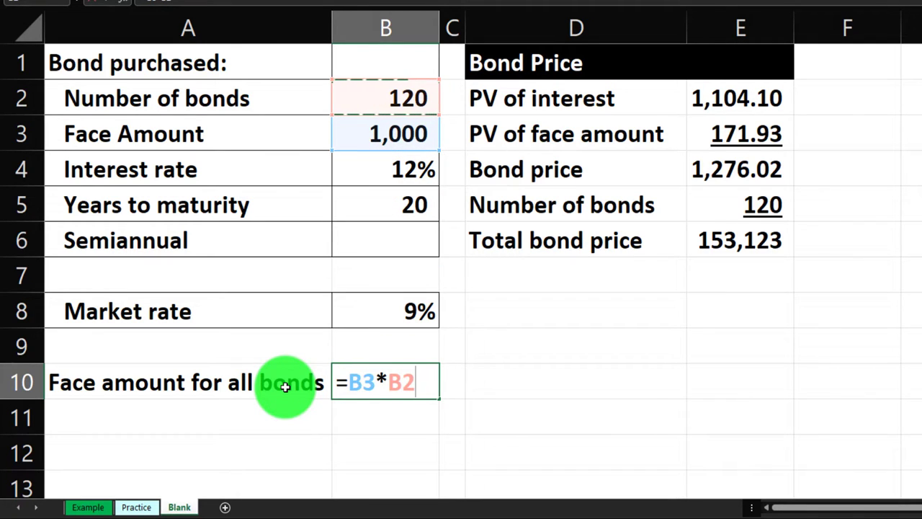
key(Return)
key(Up)
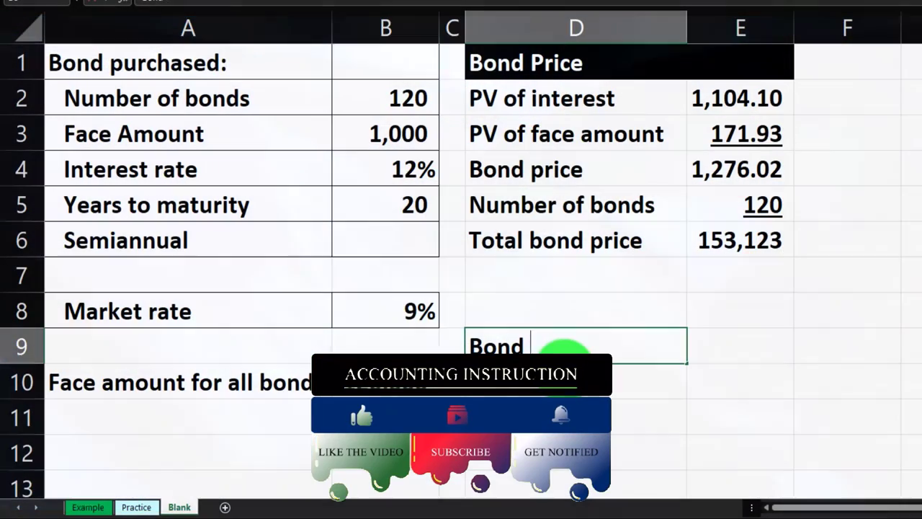
Step: Add a black-filled, white-text 'Bond Price Method # 2' heading and move it to D8:E8
text(Price Method #)
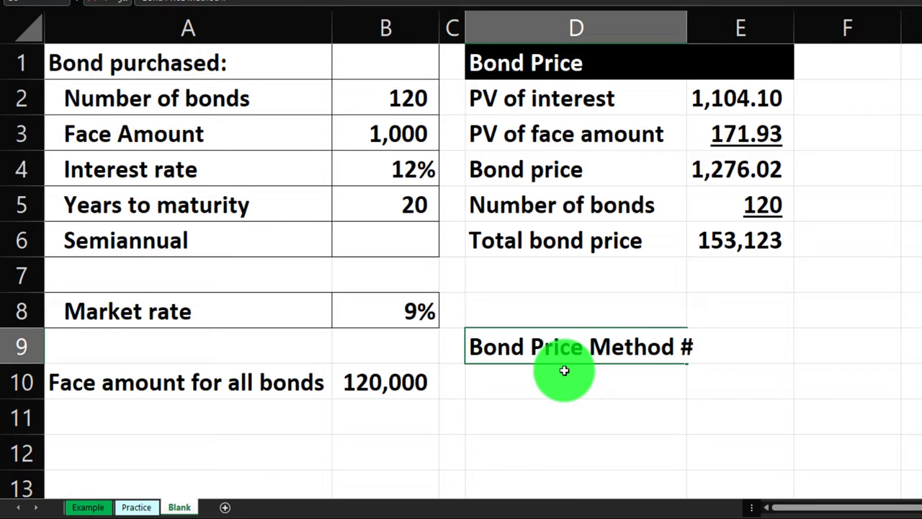
text( 2)
key(Return)
drag(634, 343, 698, 346)
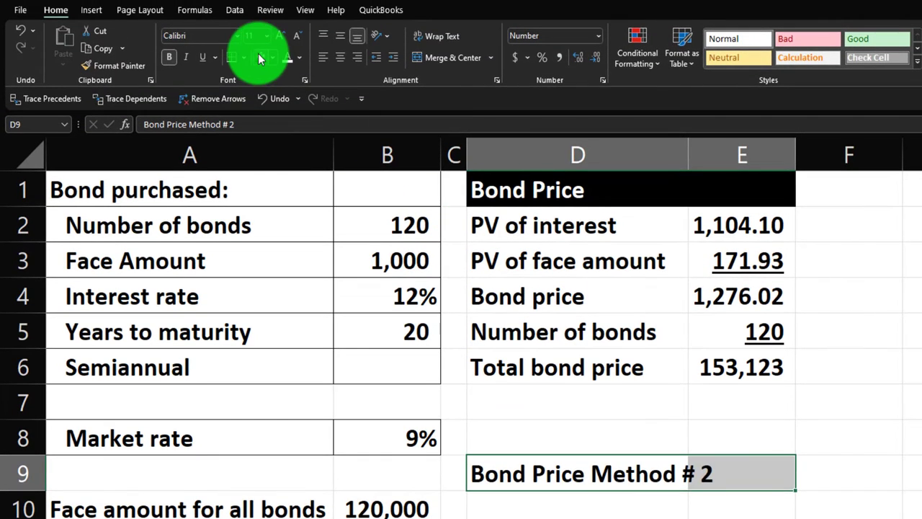
click(273, 65)
click(287, 57)
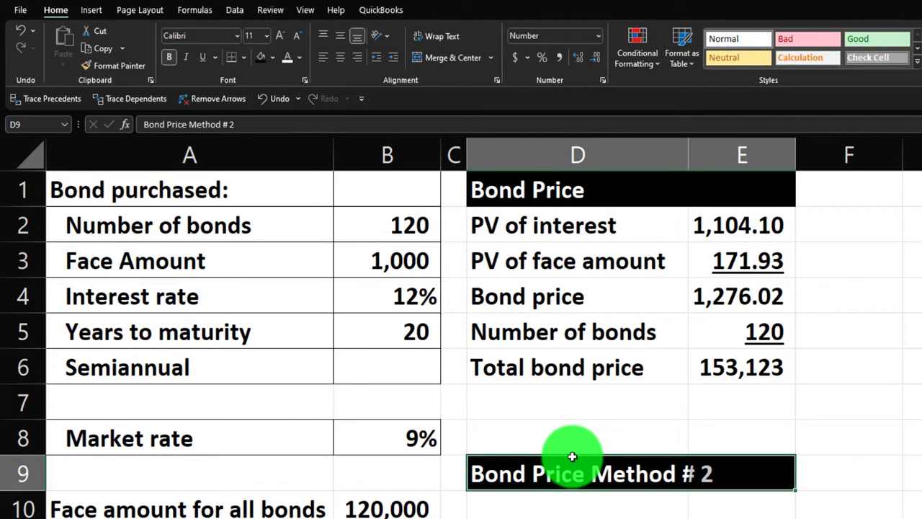
drag(574, 459, 571, 441)
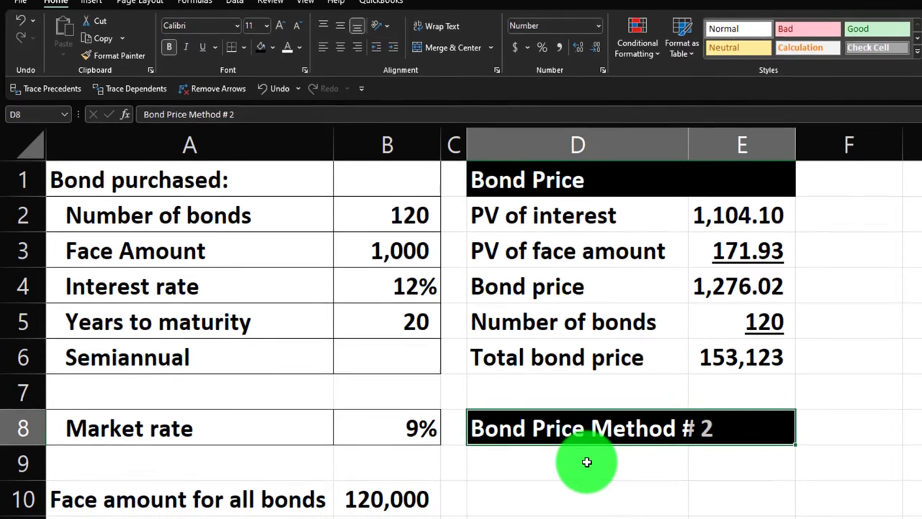
Step: Link D9 and D10 to the PV of interest and PV of face amount labels
click(586, 471)
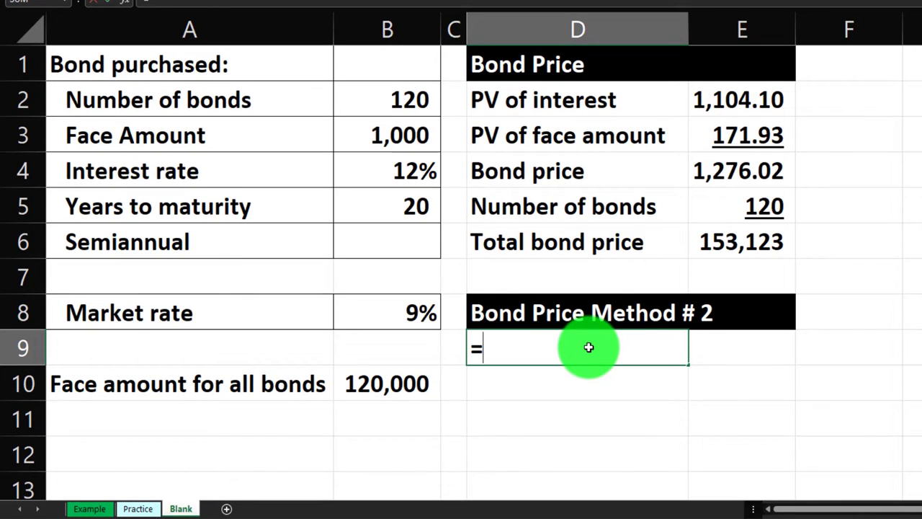
text(=)
key(Up)
key(Up)
key(Up)
key(Up)
key(Up)
key(Up)
key(Up)
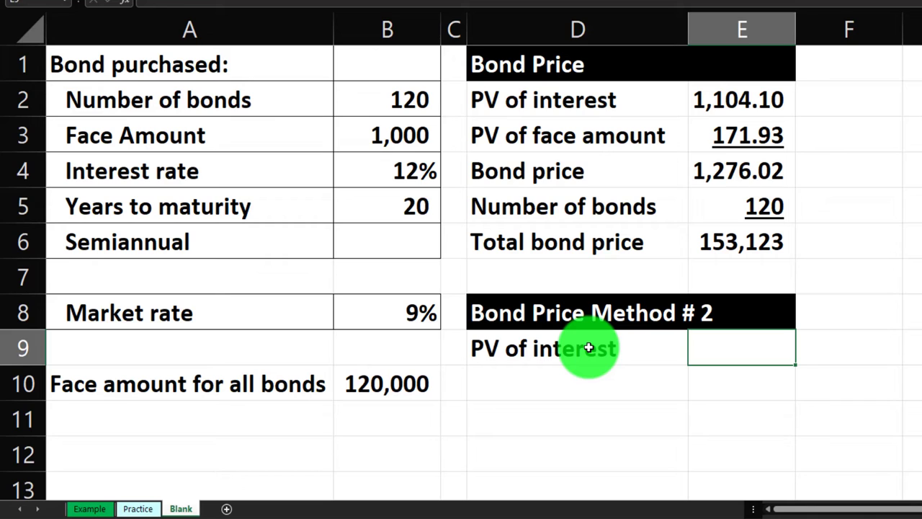
key(Down)
text(=)
key(Up)
key(Up)
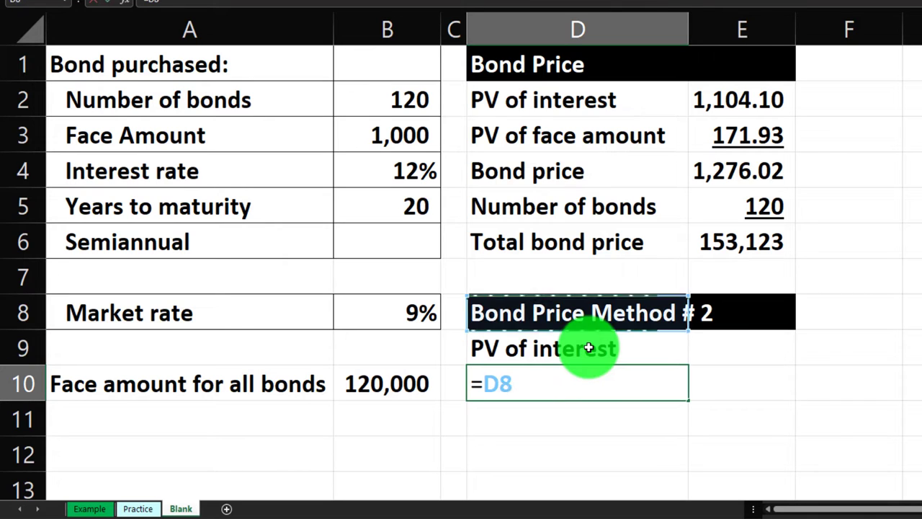
key(Up)
key(Up)
key(Up)
key(Up)
key(Up)
key(Tab)
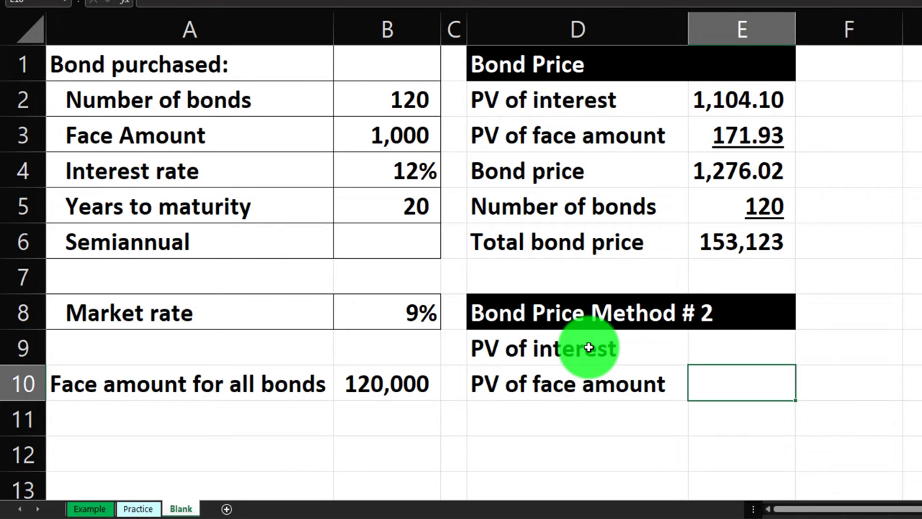
key(Up)
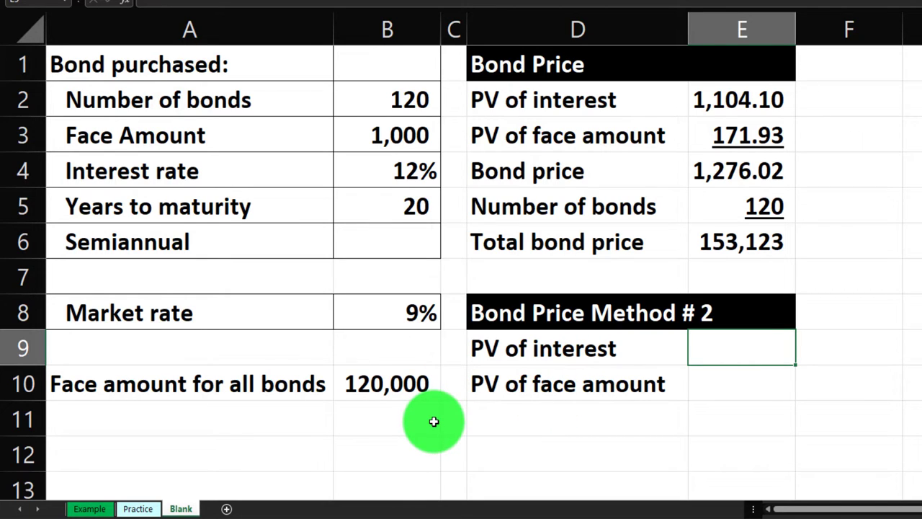
Step: Enter =-PV(B8/2,B5*2,B10*B4/2) in E9, giving a PV of interest of 132,491
text(-pv()
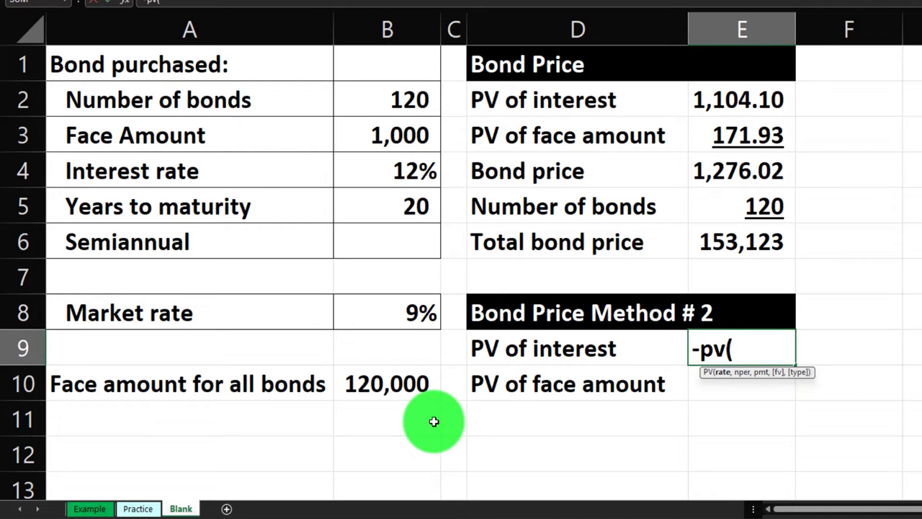
key(Left)
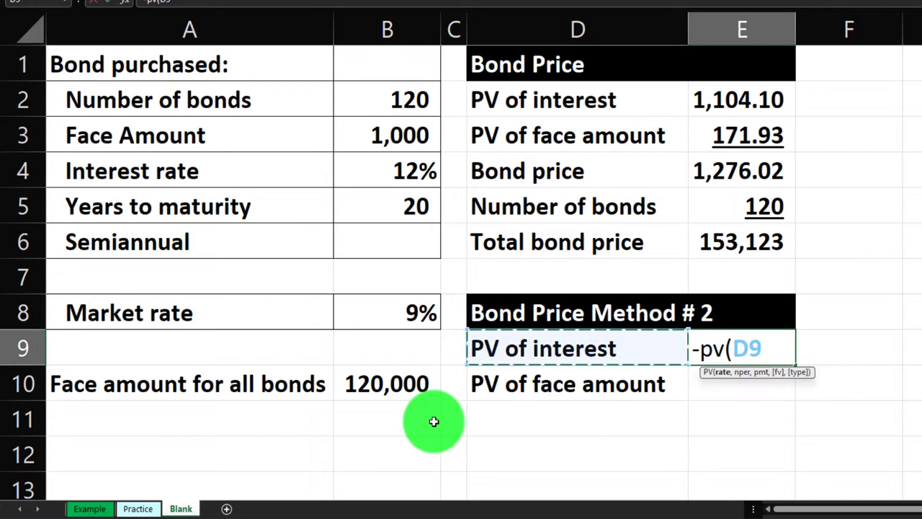
key(Left)
key(Left)
key(Up)
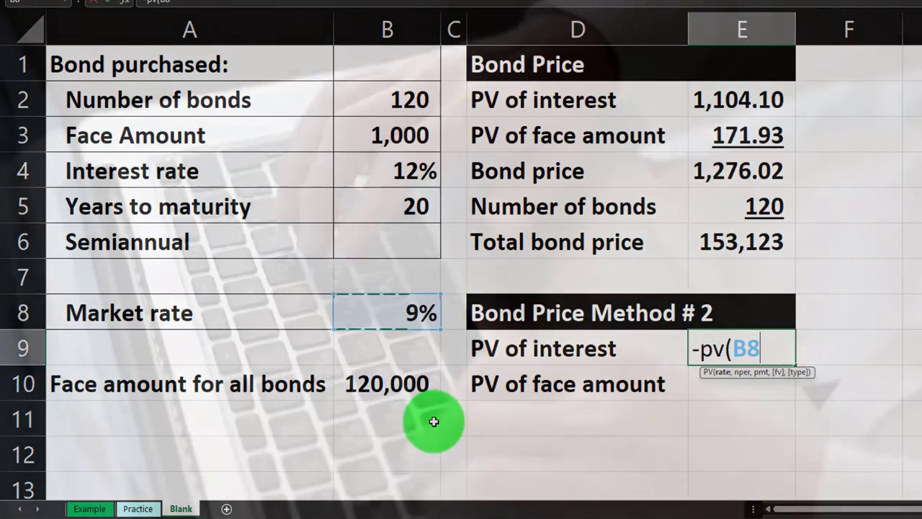
text(/2)
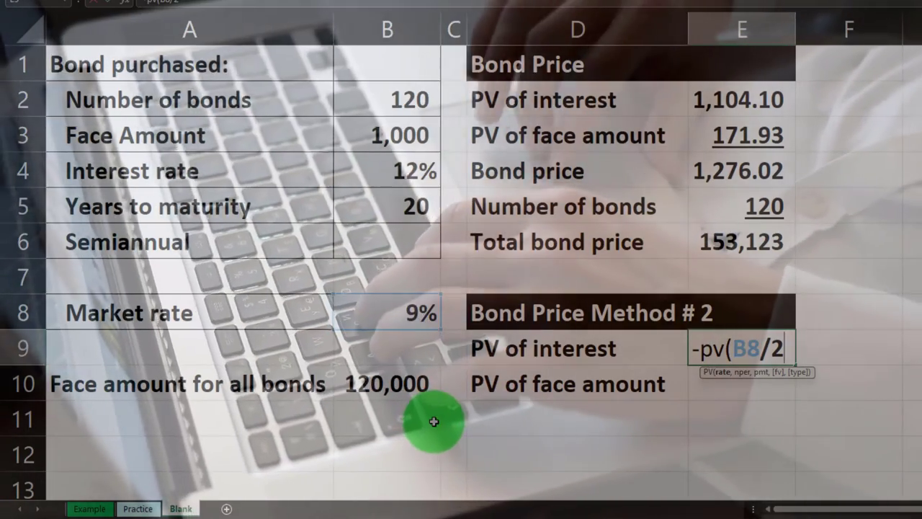
text(,)
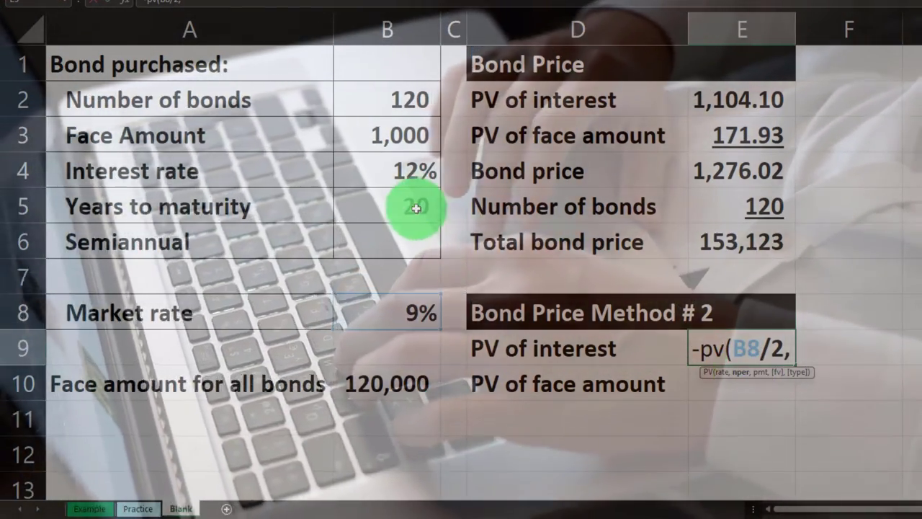
click(414, 208)
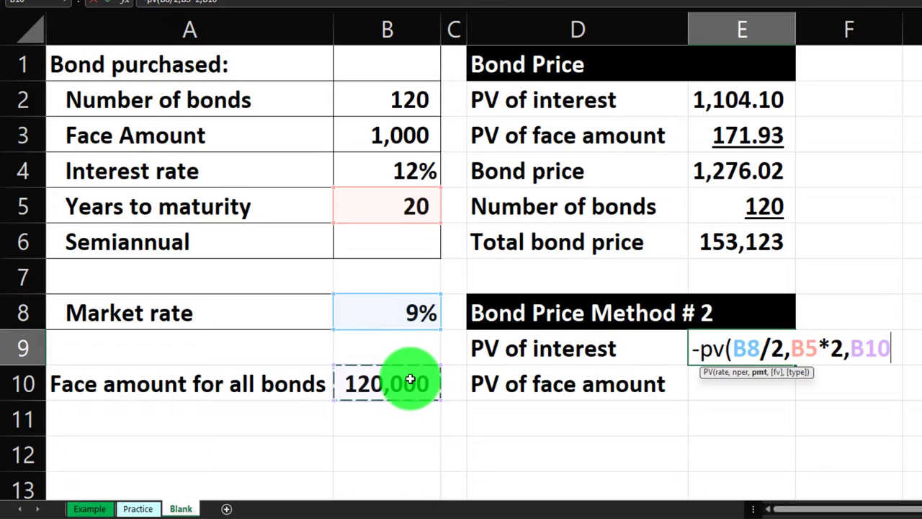
text(*)
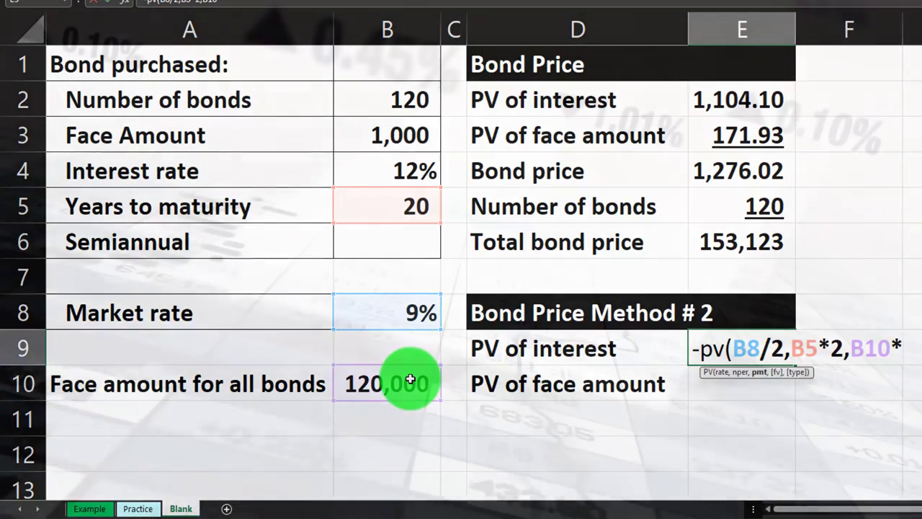
click(407, 170)
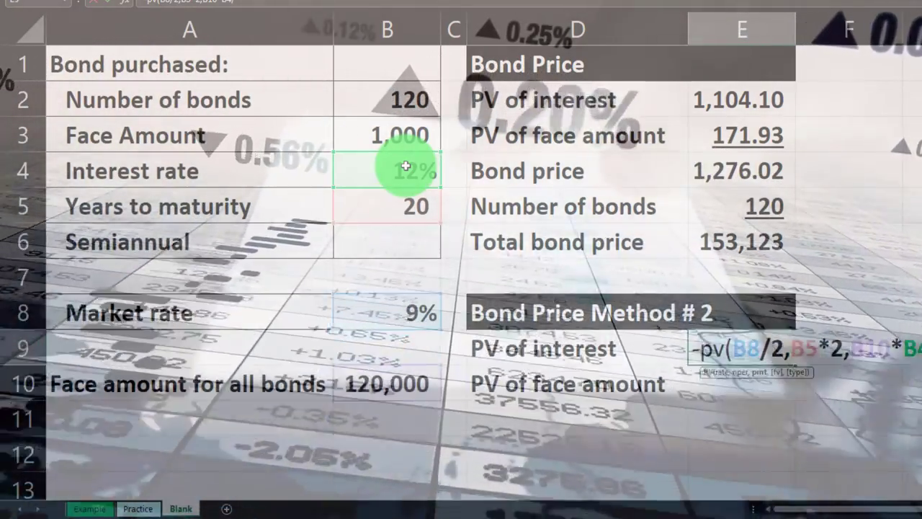
text(/2)
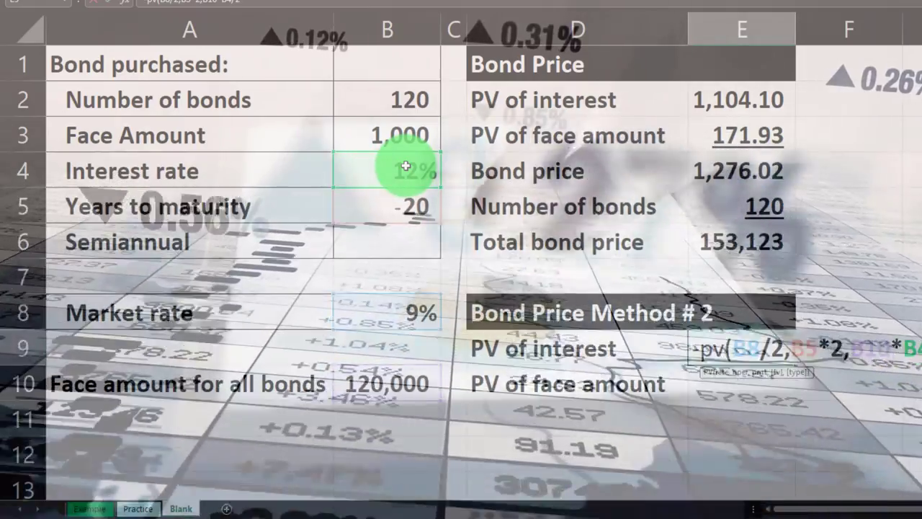
key(Return)
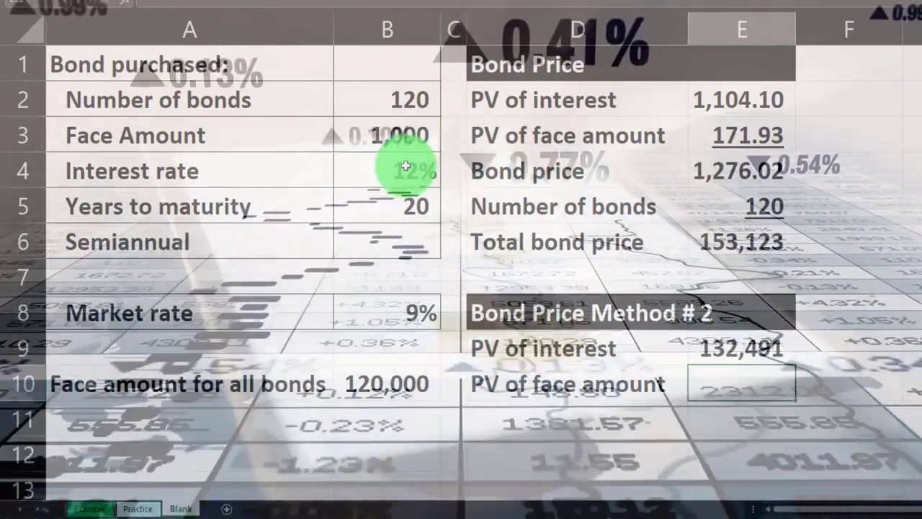
text(-)
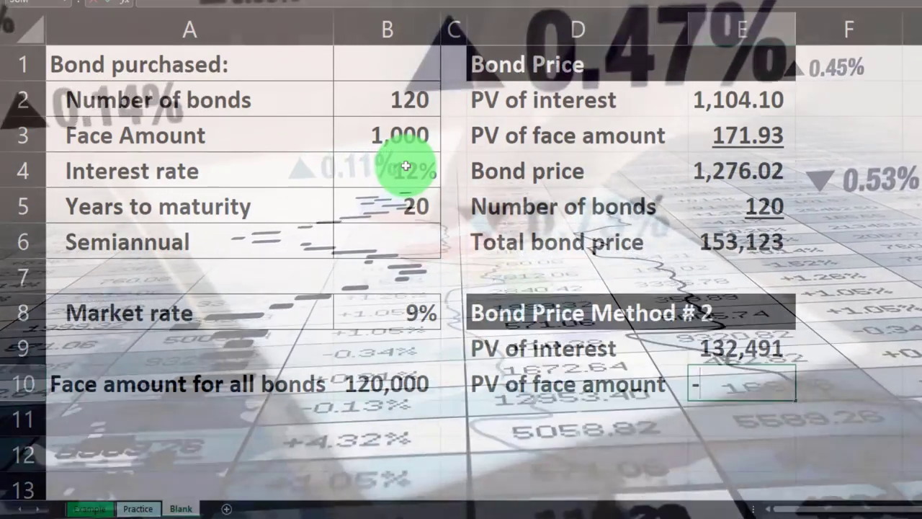
text(pv(B8)
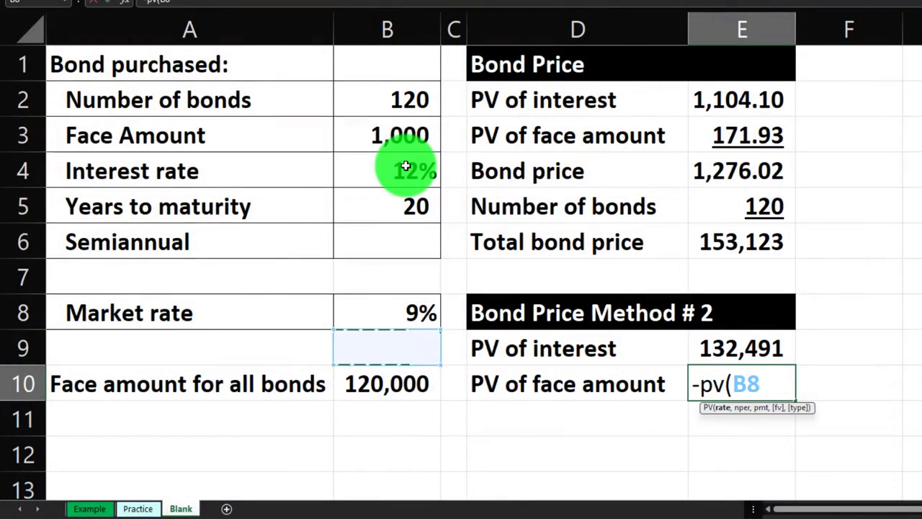
Step: Complete =-PV(B8/2,B5*2,,B10) in E10 for a 20,631 PV of face amount
key(Up)
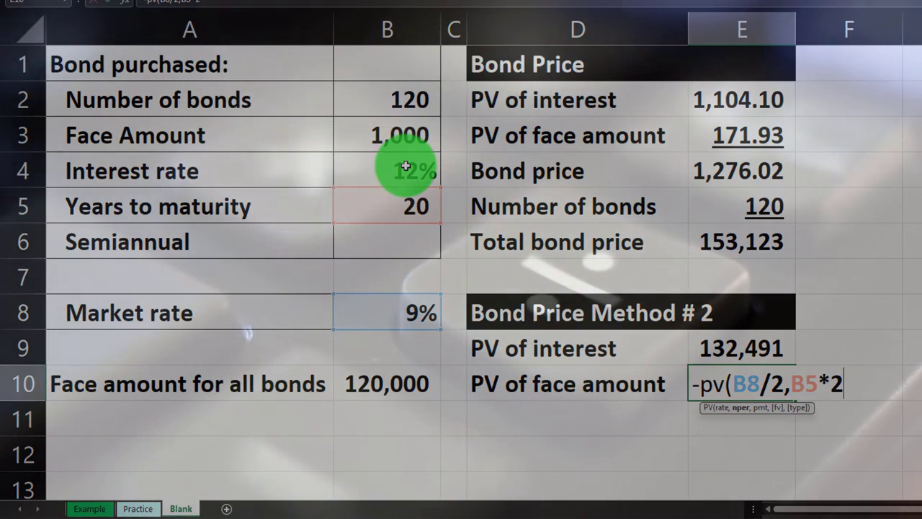
text(,)
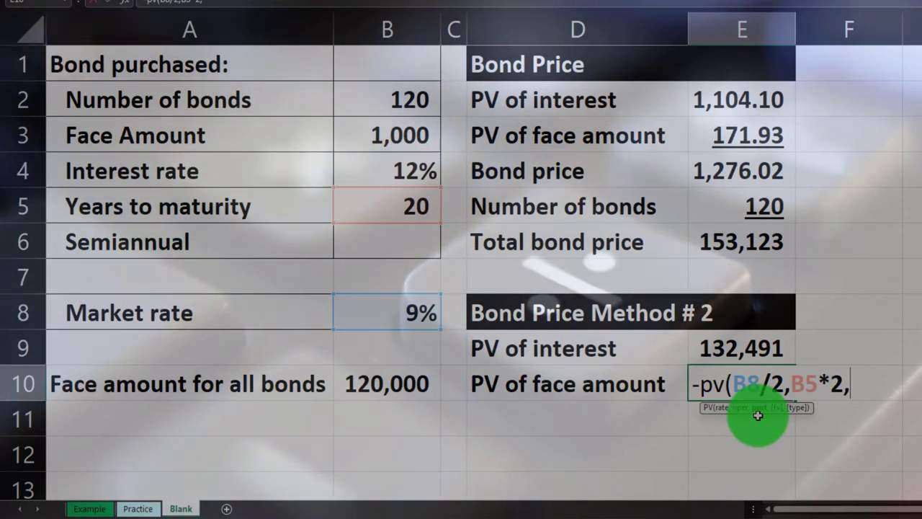
text(,B10)
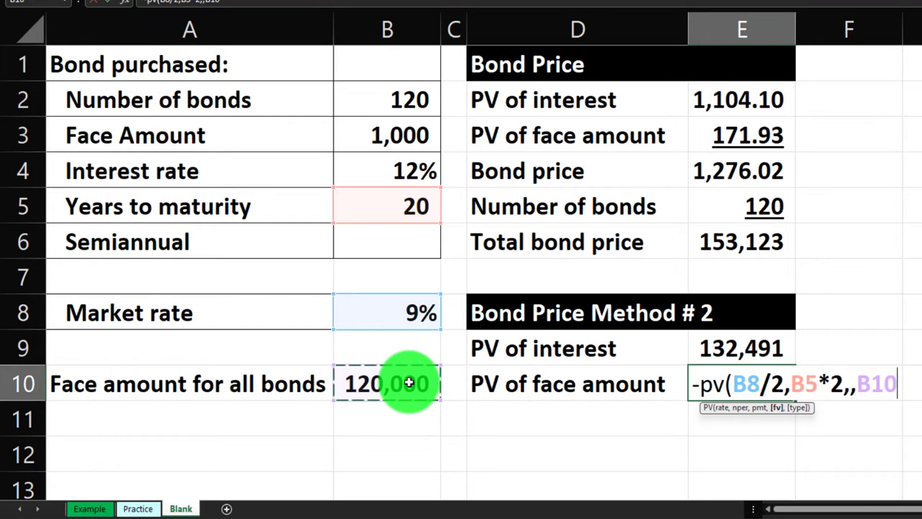
key(Return)
key(Up)
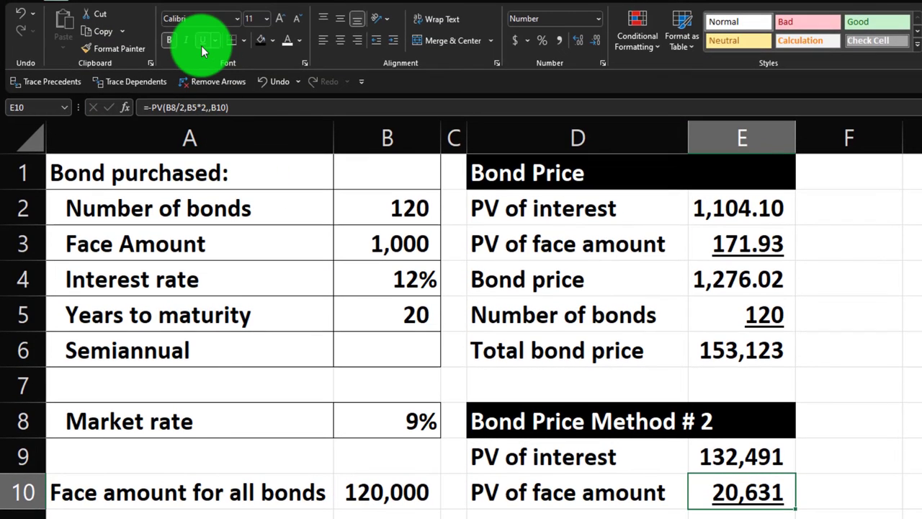
key(Return)
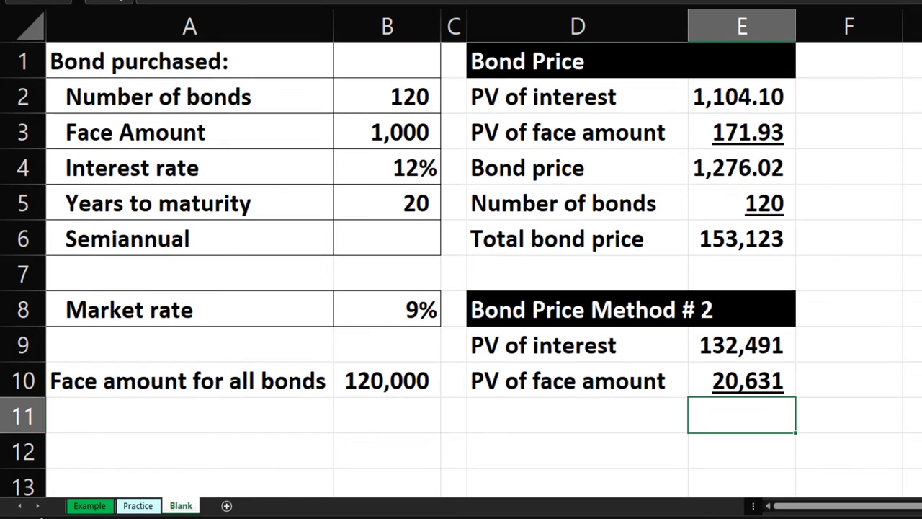
Step: Total E9:E10 in E11 with =SUM(E9:E10), giving 153,123
text(=su)
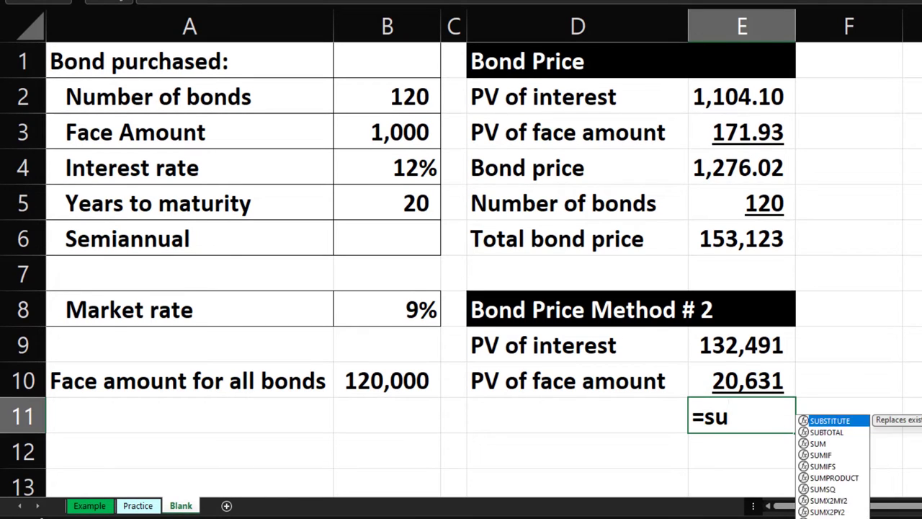
text(m()
key(Up)
key(shift+Up)
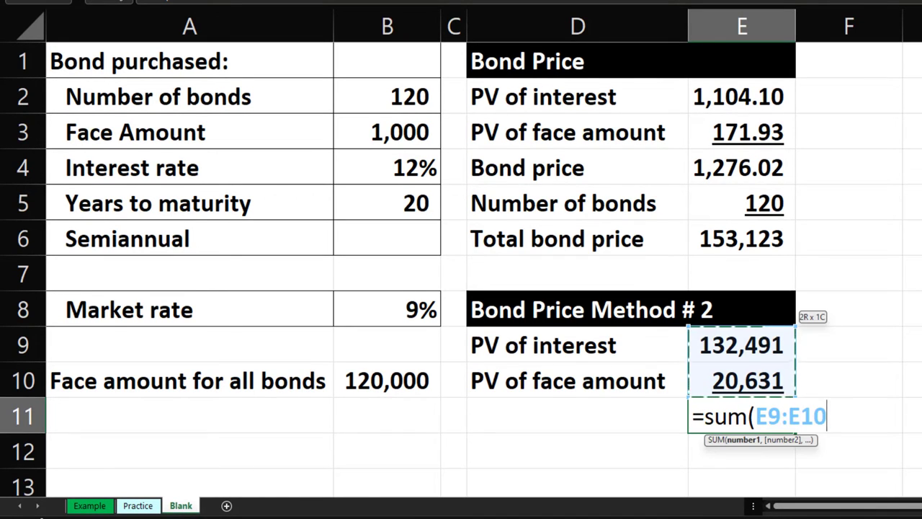
key(Return)
Step: Label D11 'Total bond price' by referencing the heading in D6
click(577, 422)
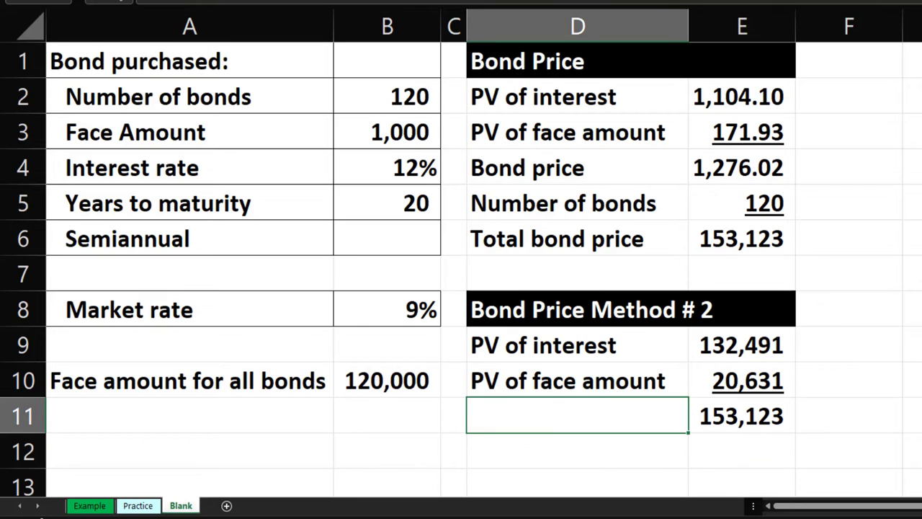
text(=)
key(Up)
key(Up)
key(Up)
key(Up)
key(Up)
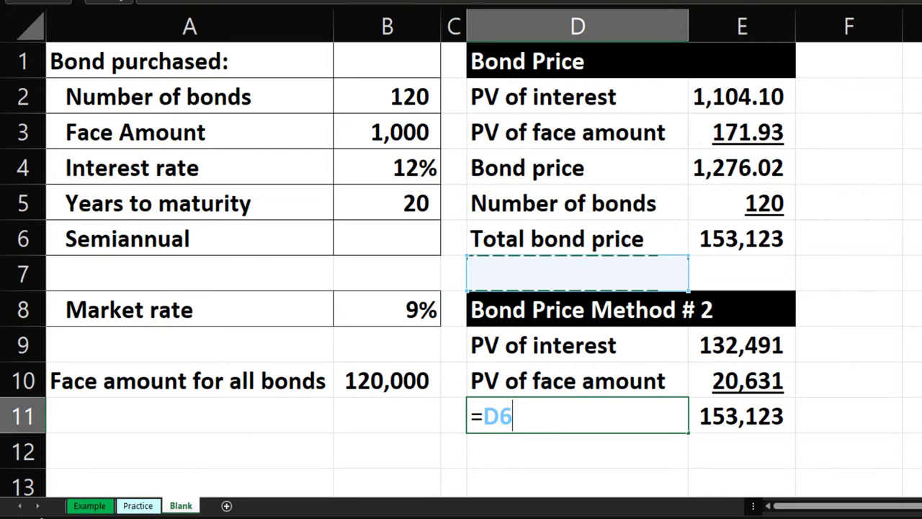
key(Return)
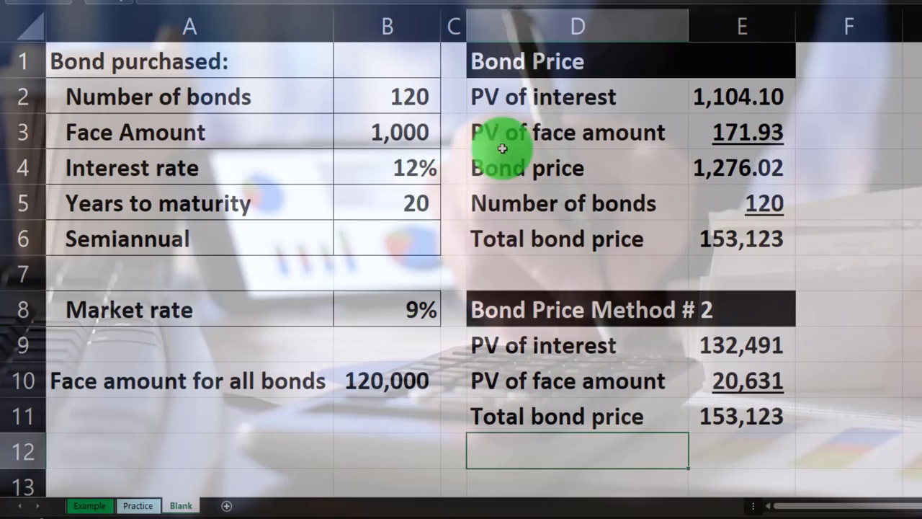
Step: Give the first Bond Price table D2:E6 a light blue fill and all borders
drag(531, 97, 696, 232)
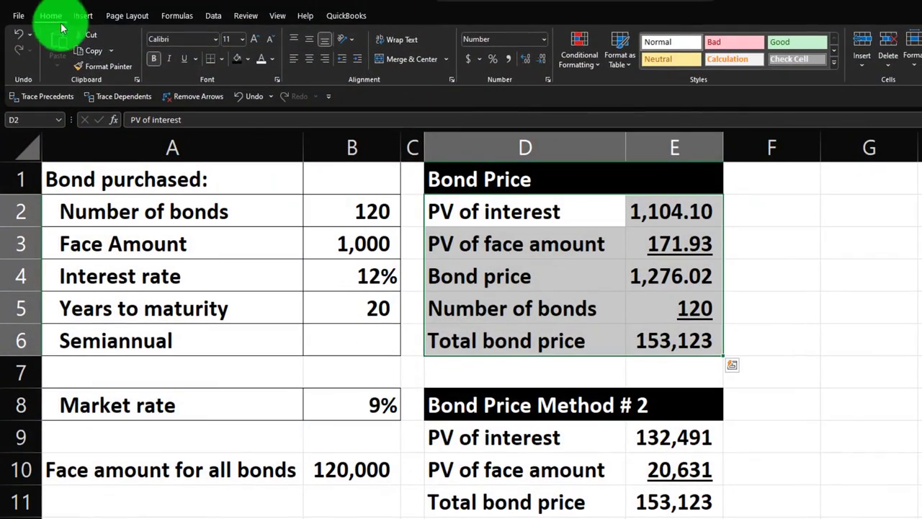
click(247, 62)
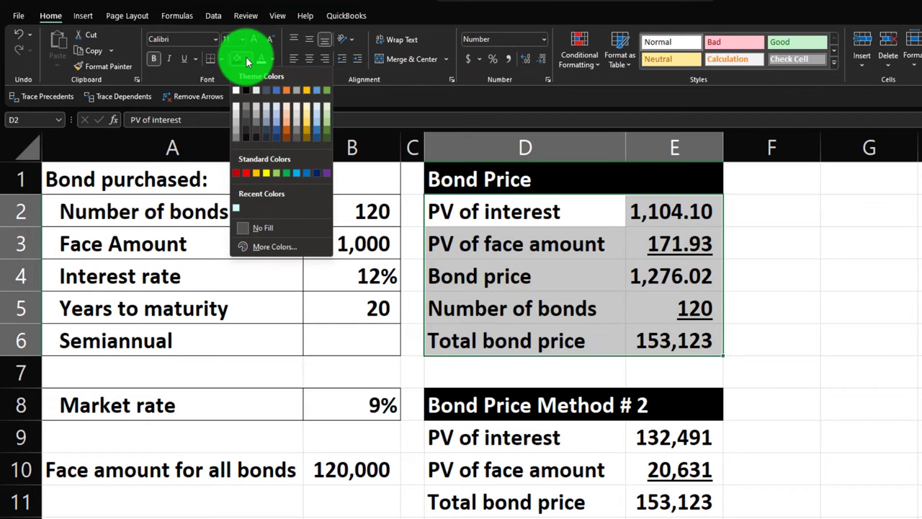
click(261, 247)
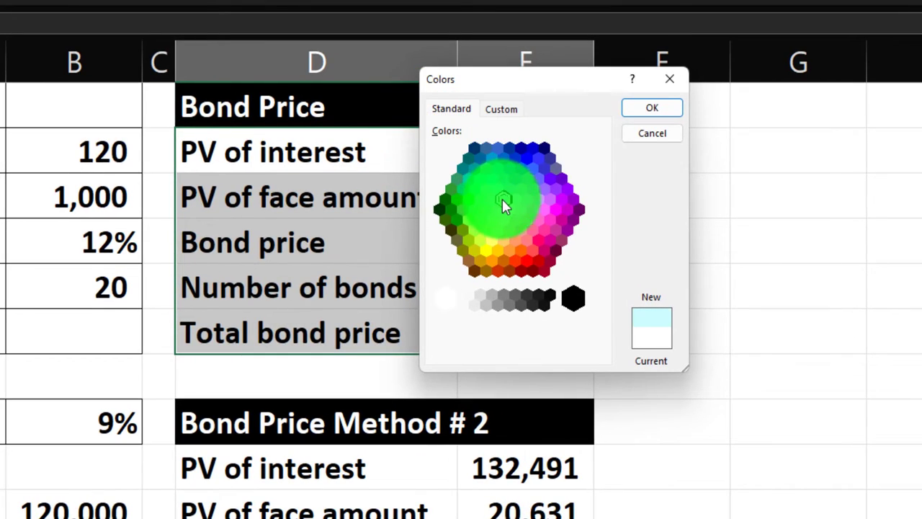
click(634, 109)
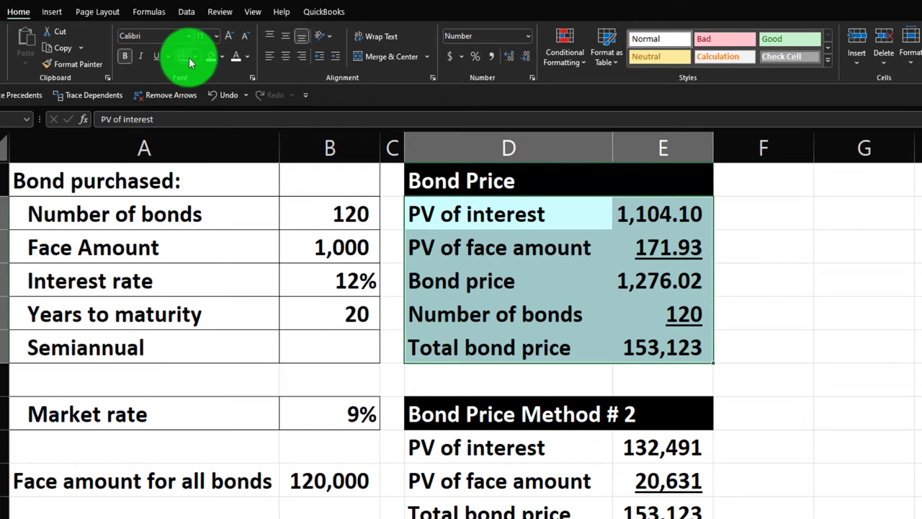
click(196, 59)
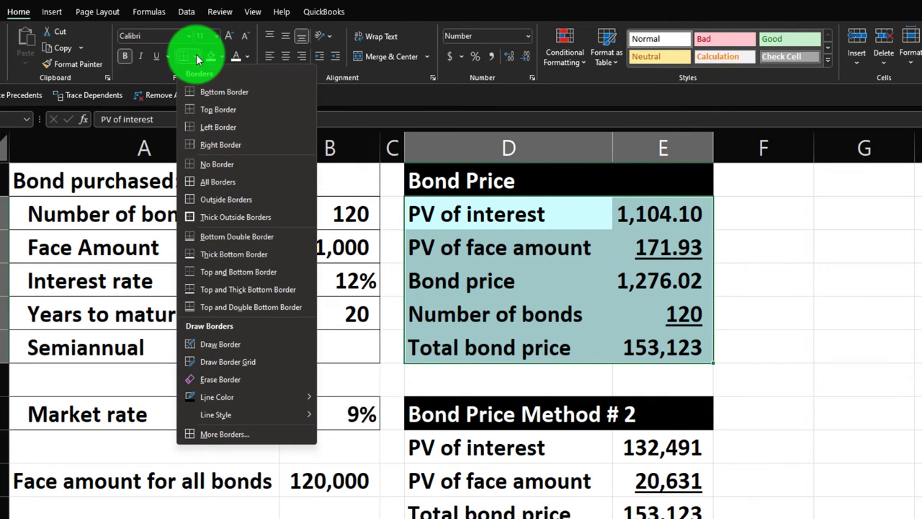
click(205, 183)
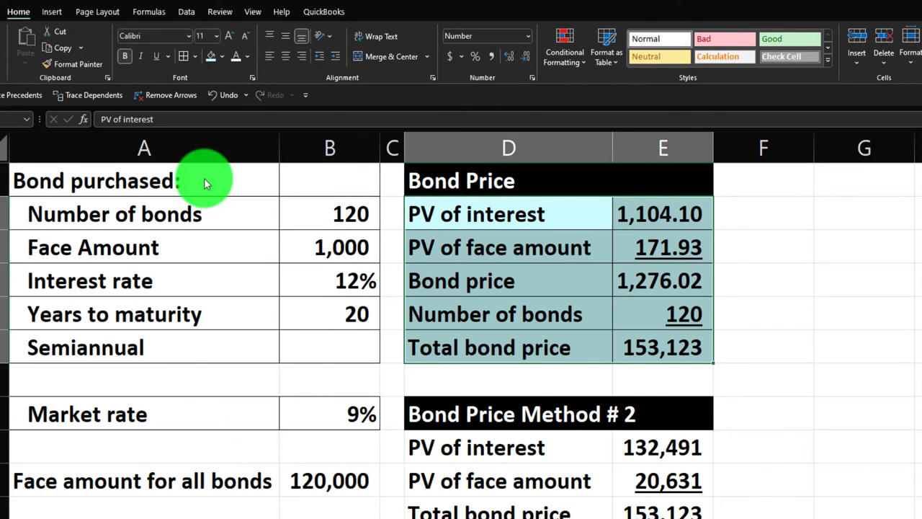
Step: Fill the Method # 2 table light blue and select the Face amount for all bonds row
click(488, 445)
drag(488, 445, 633, 505)
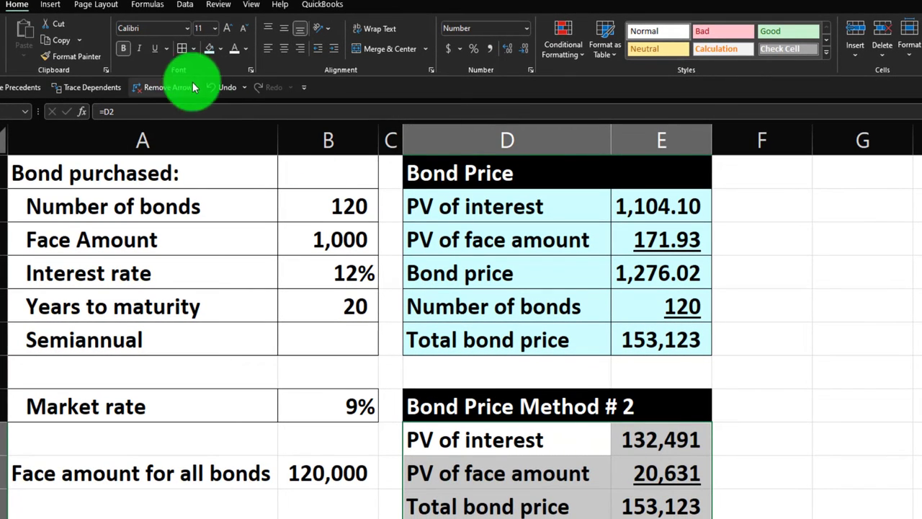
click(208, 48)
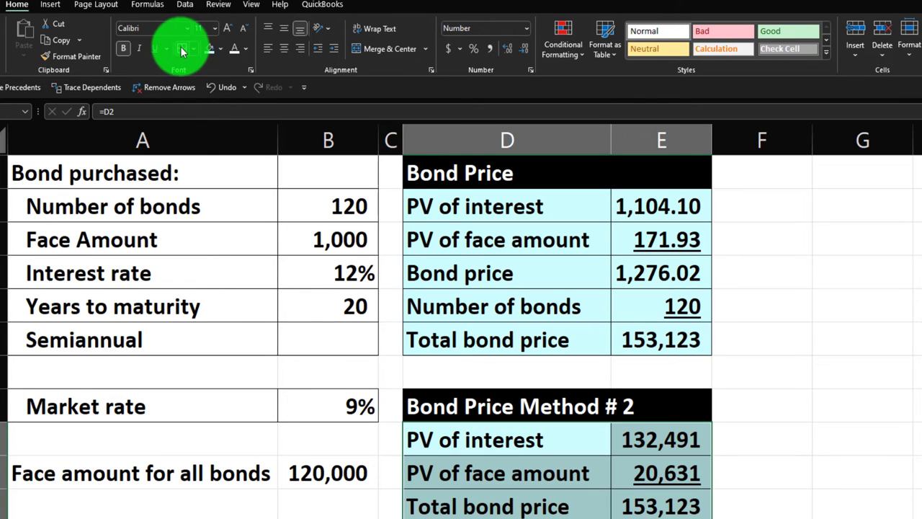
drag(234, 473, 287, 473)
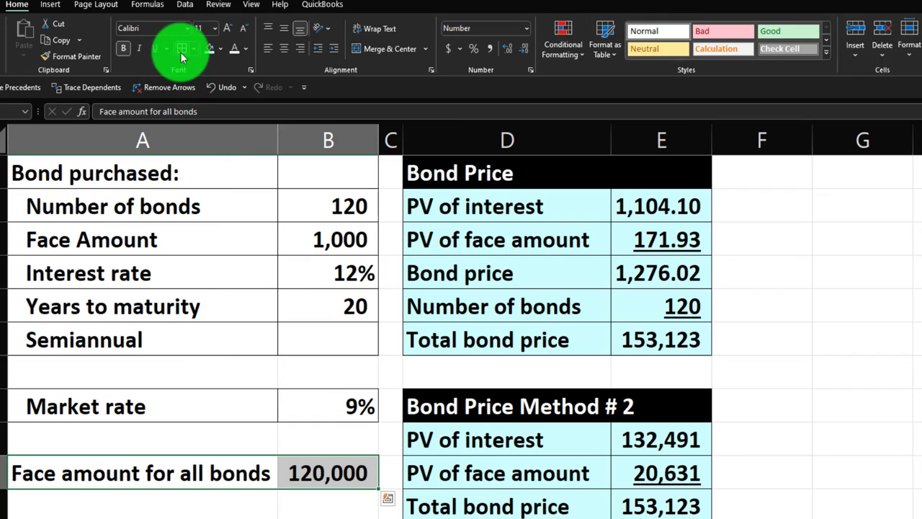
click(233, 283)
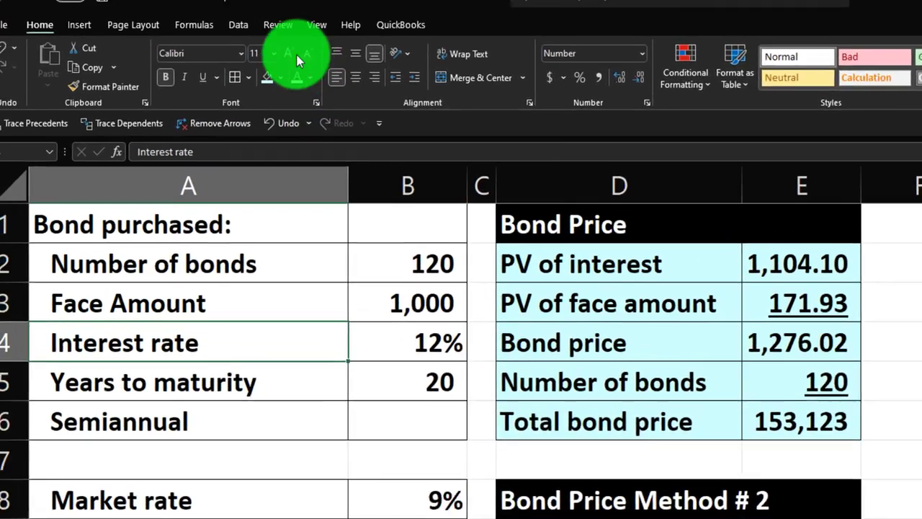
click(277, 25)
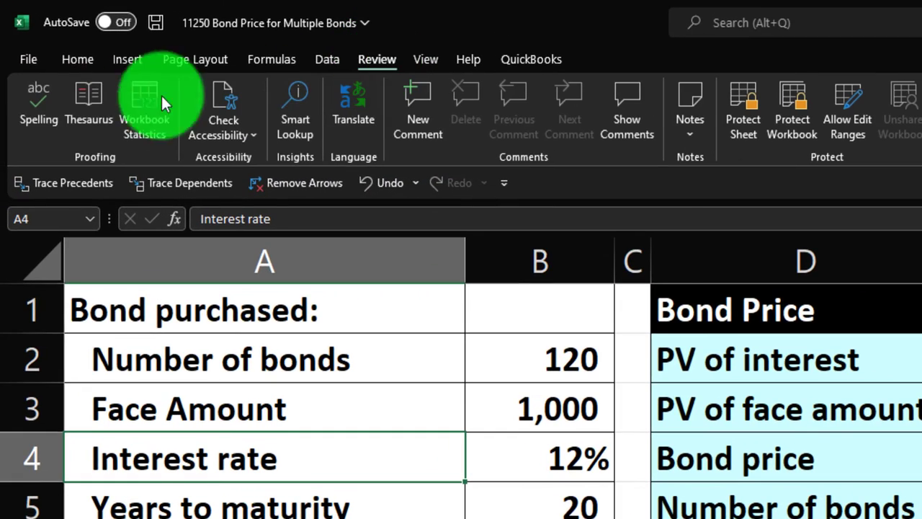
Step: Spell-check the worksheet and dismiss the 'Spell check complete' message
click(33, 102)
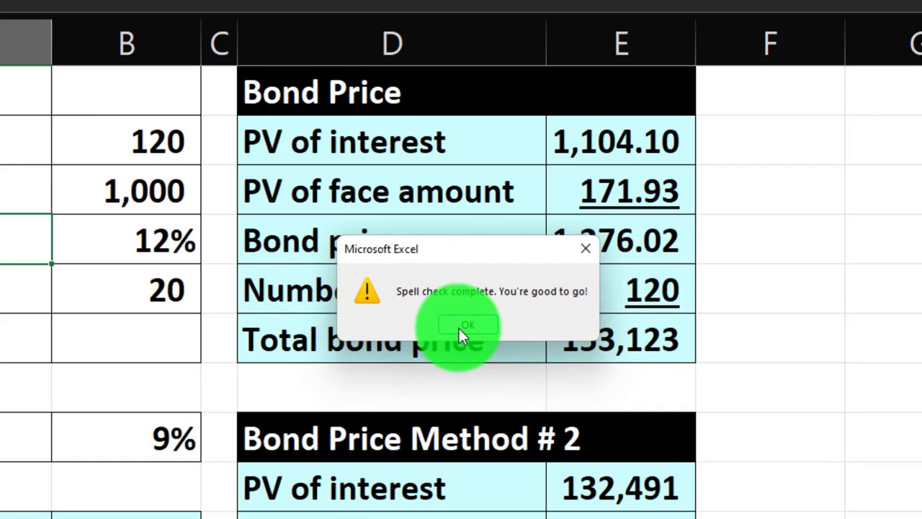
click(459, 329)
click(408, 383)
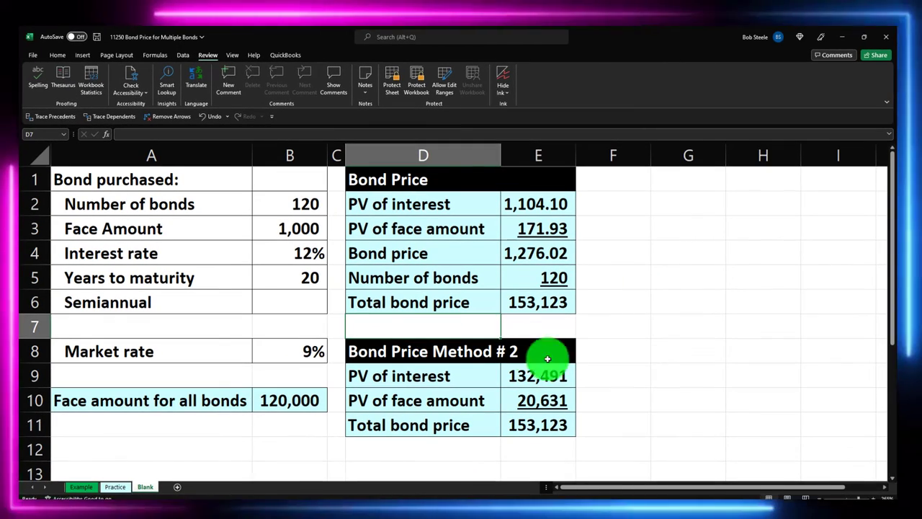
click(675, 387)
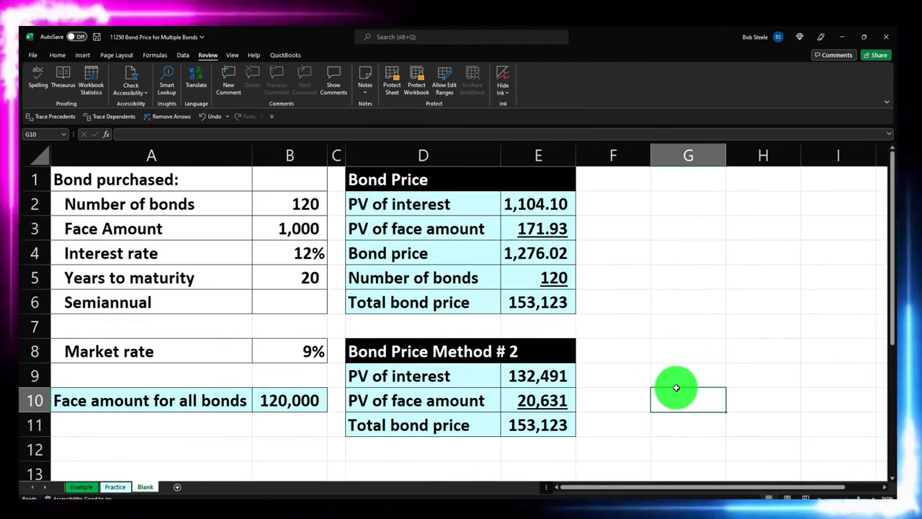